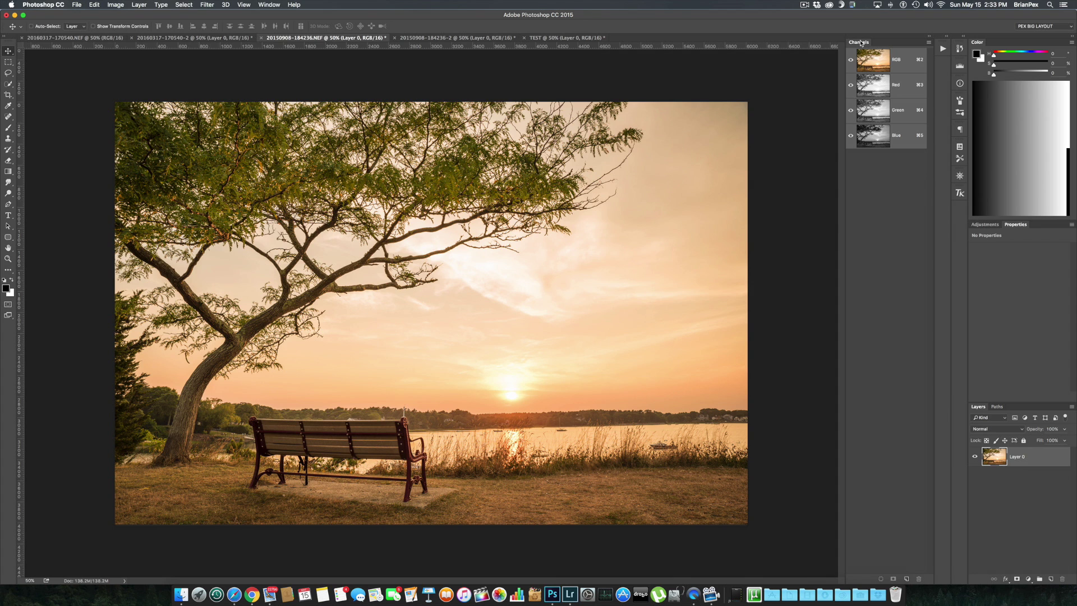
Step: Dock the Channels panel with Layers and Paths, browse the tabs, then float Channels again
drag(861, 42, 1020, 407)
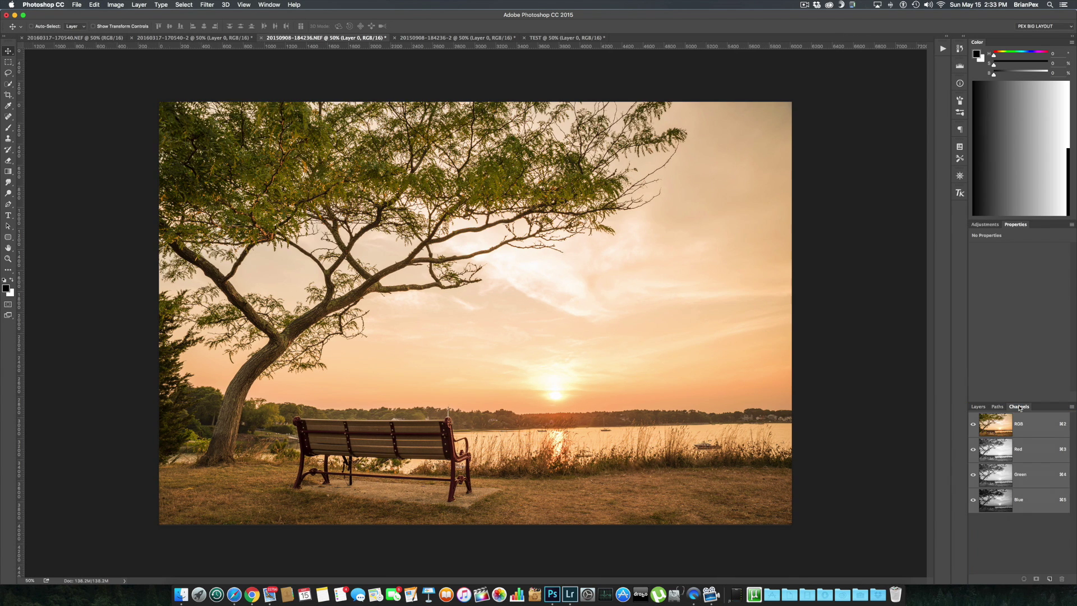
click(982, 408)
click(998, 408)
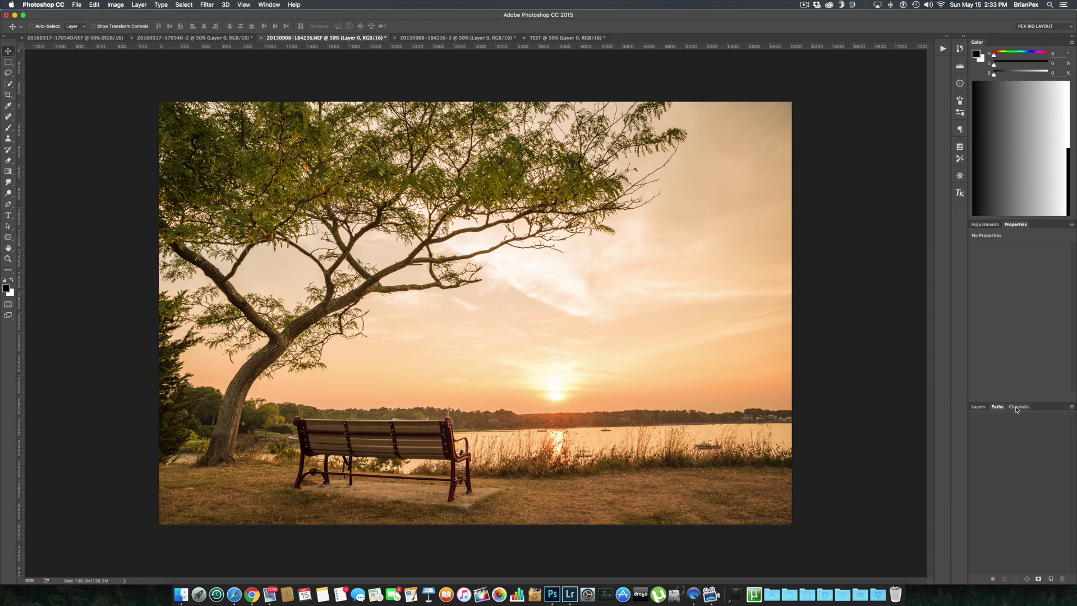
click(1017, 407)
click(978, 408)
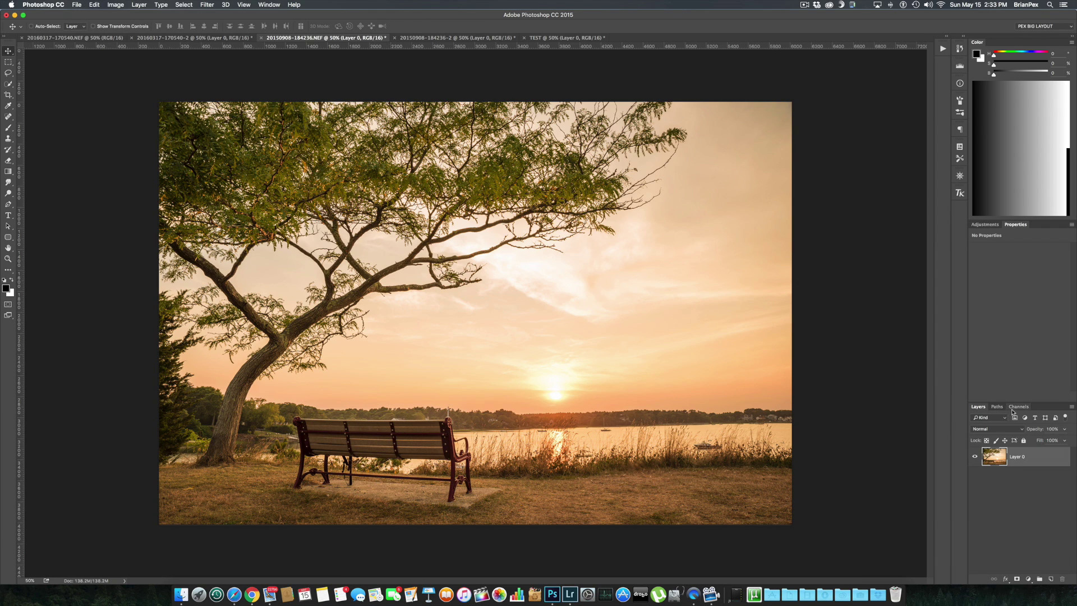
click(1019, 407)
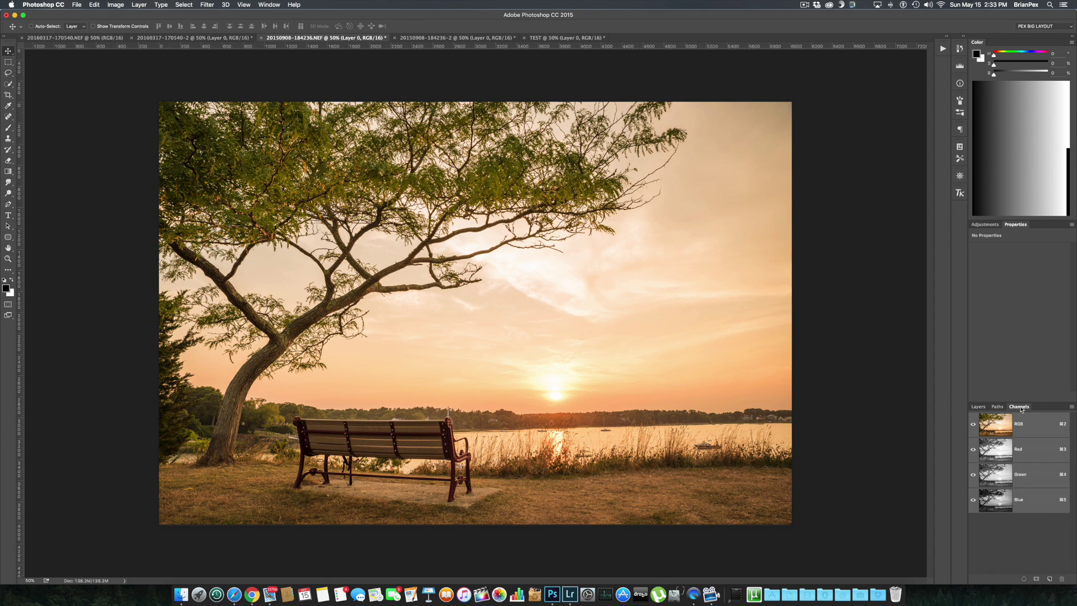
drag(1015, 404, 928, 50)
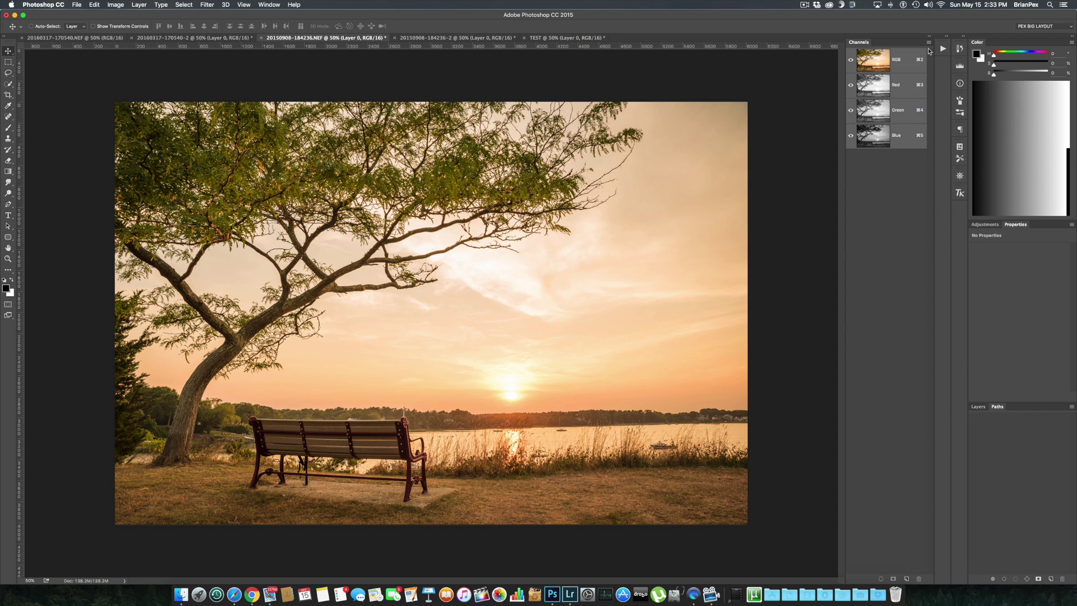
click(979, 407)
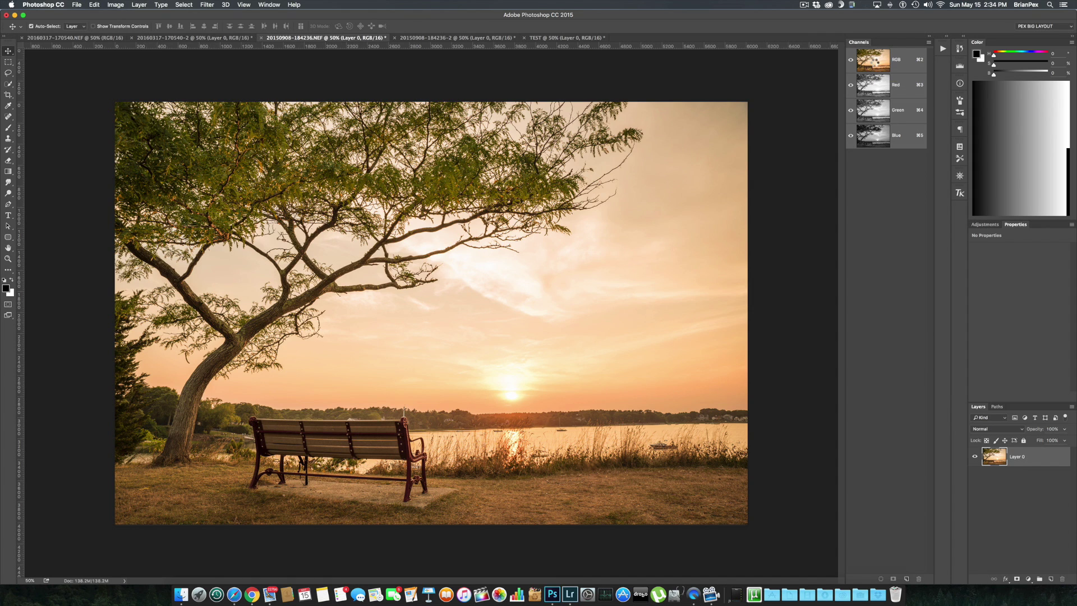
Step: Load the image luminosity with Cmd+Option+2 and save it as channel Alpha 1
key(super+alt+2)
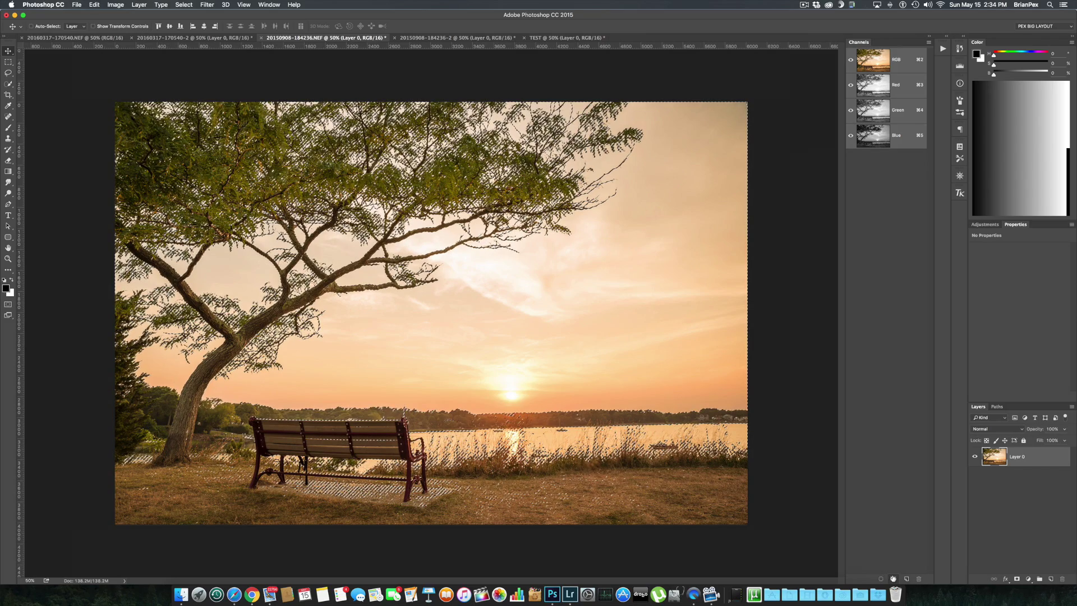
click(892, 578)
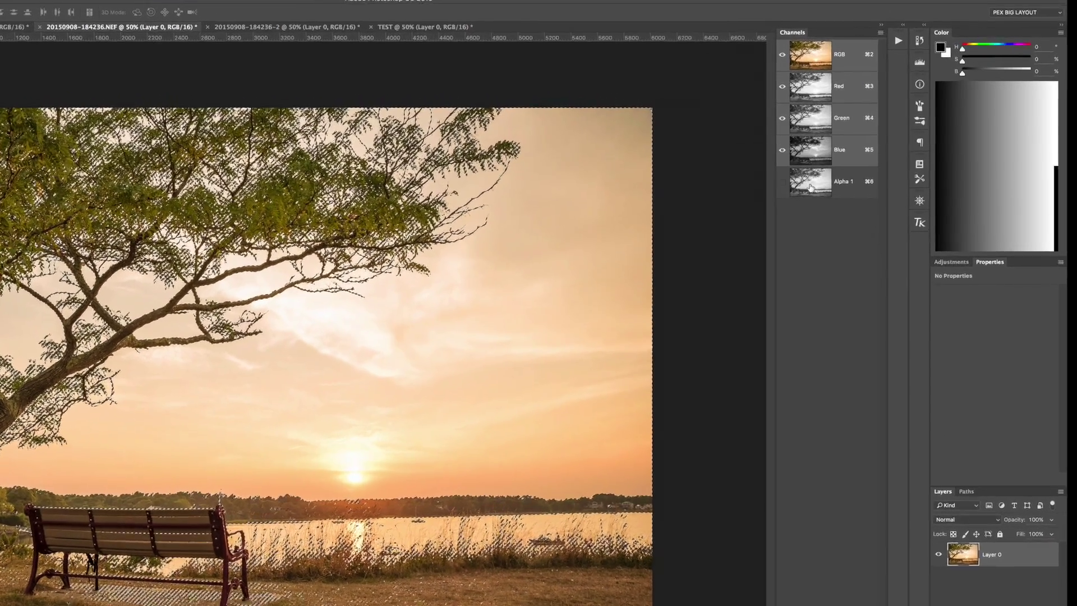
click(873, 164)
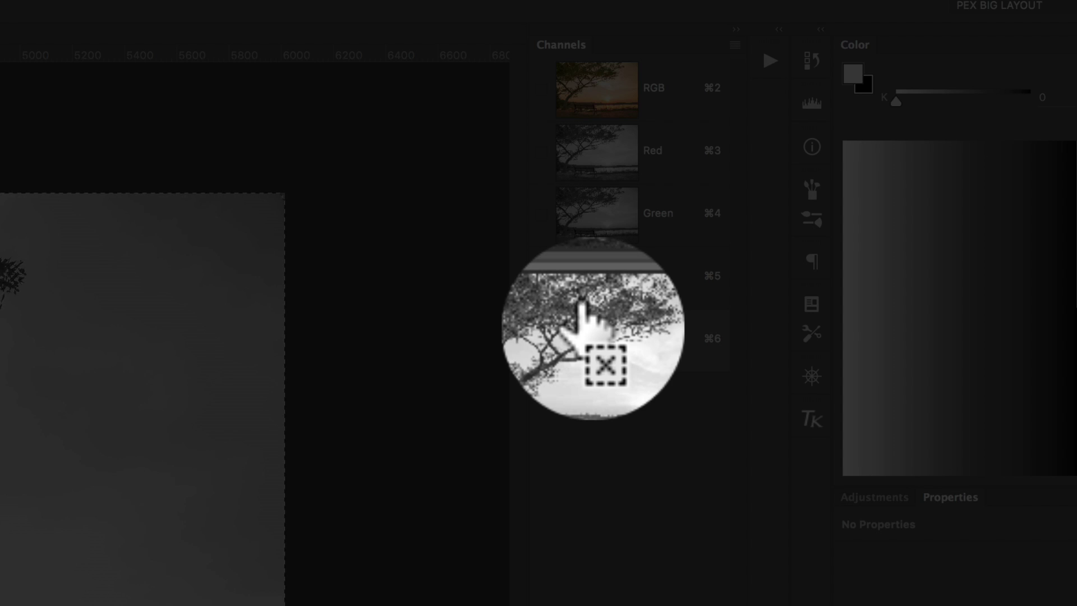
Step: Intersect the selection with Alpha 1 and save narrower highlight channels Alpha 2 and Alpha 3
super+click(589, 328)
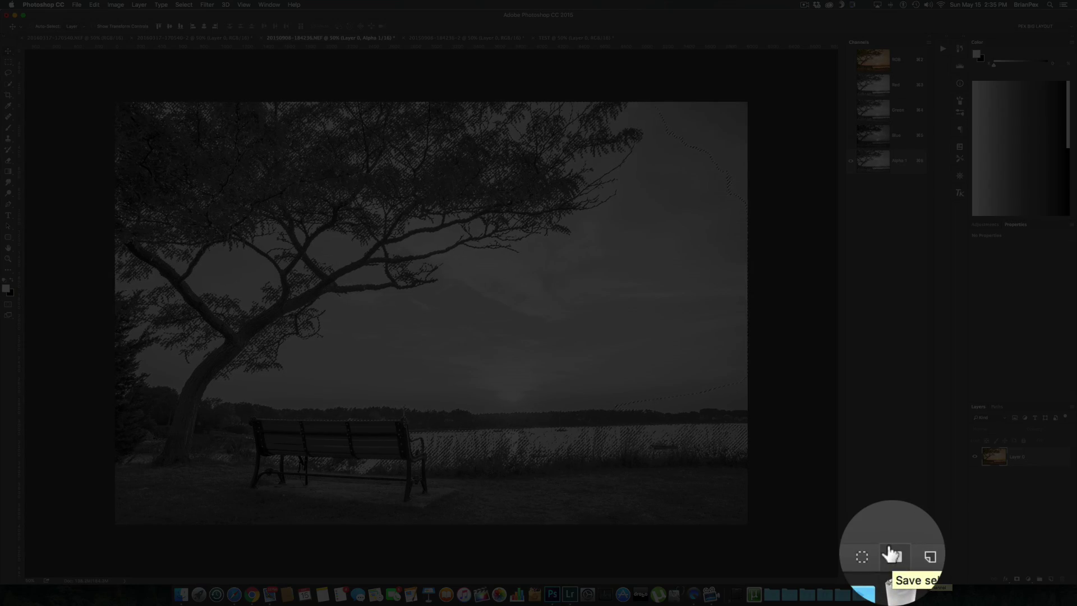
click(893, 579)
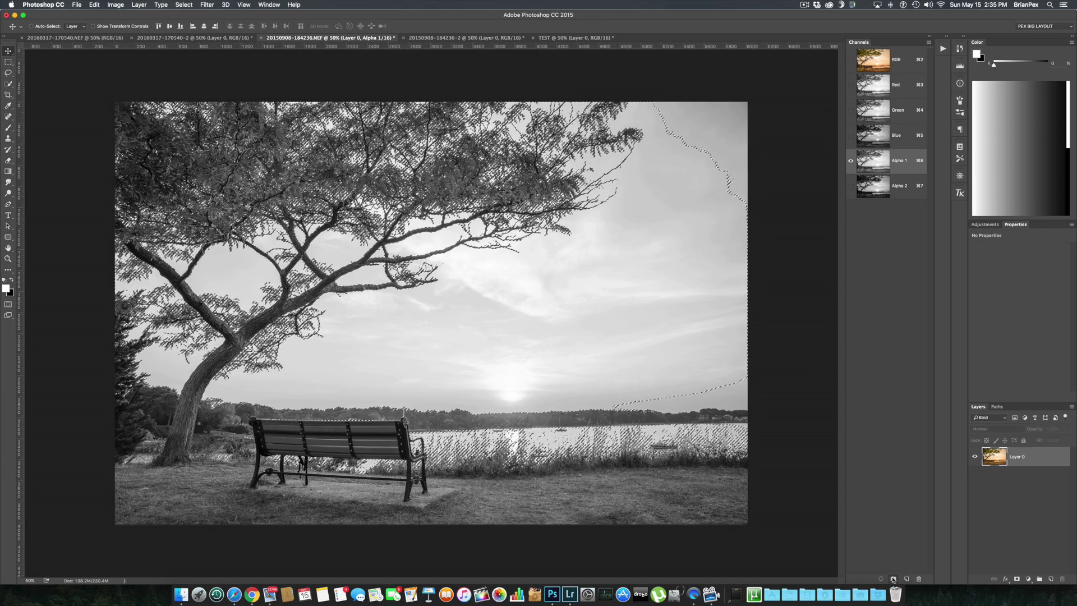
click(878, 186)
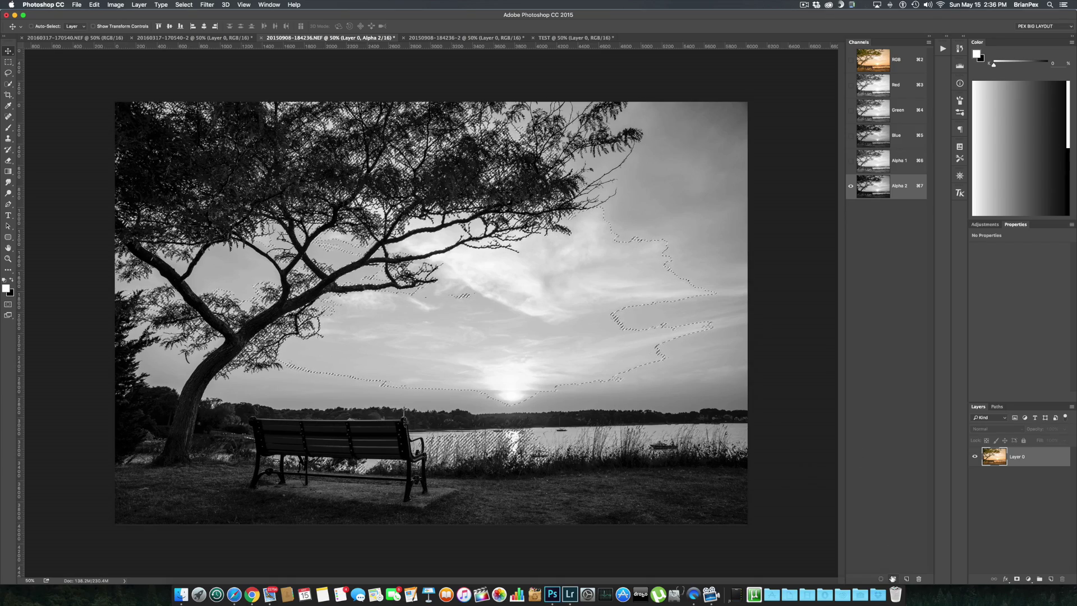
click(892, 578)
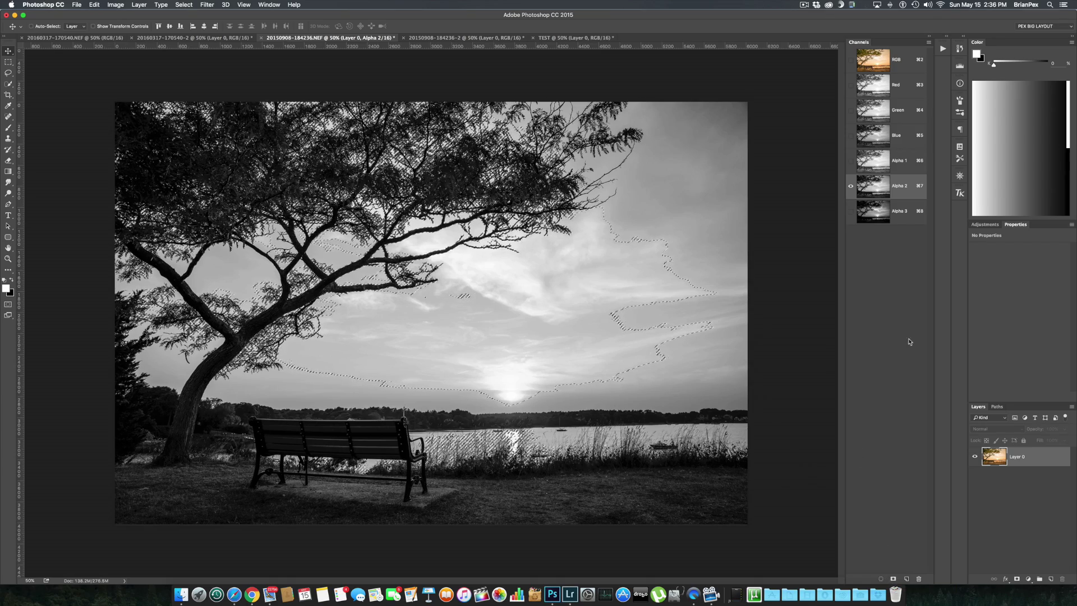
click(868, 213)
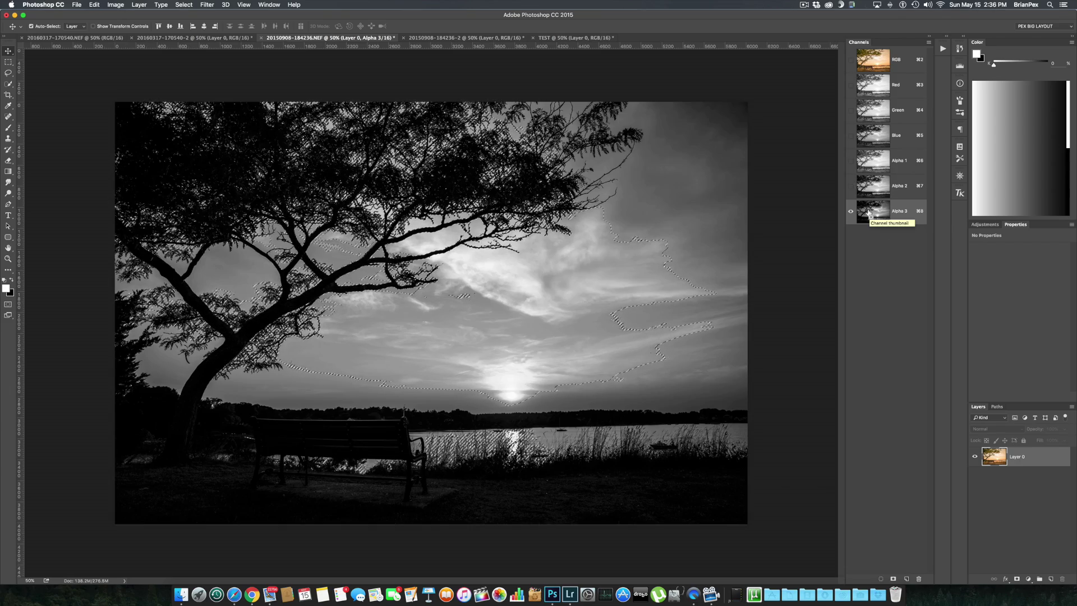
Step: Narrow the selection with Alpha 3 and Alpha 4, saving Alpha 4 and Alpha 5
super+click(869, 215)
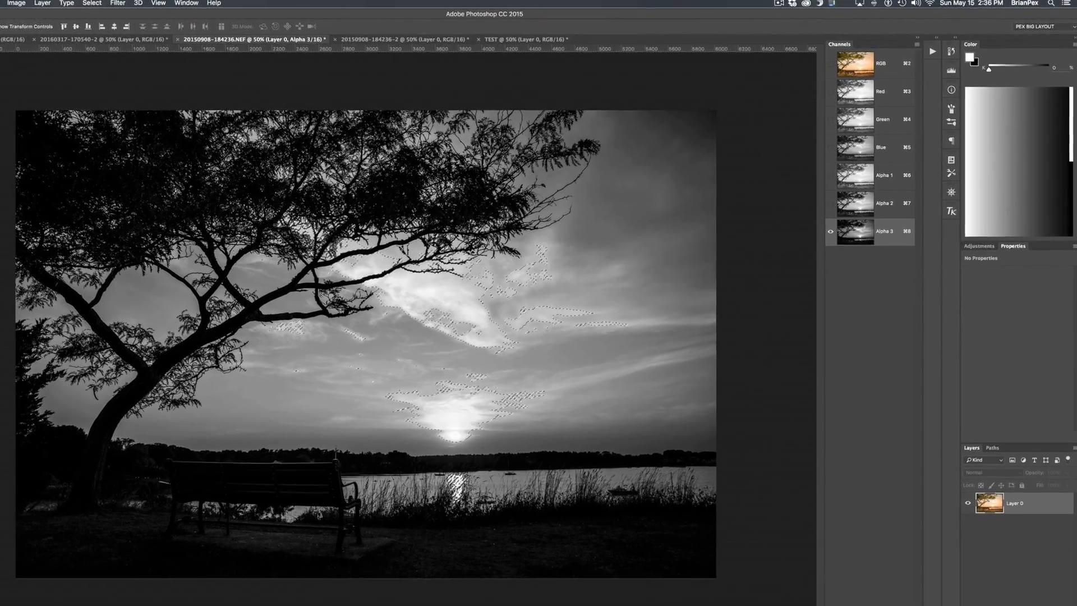
click(863, 601)
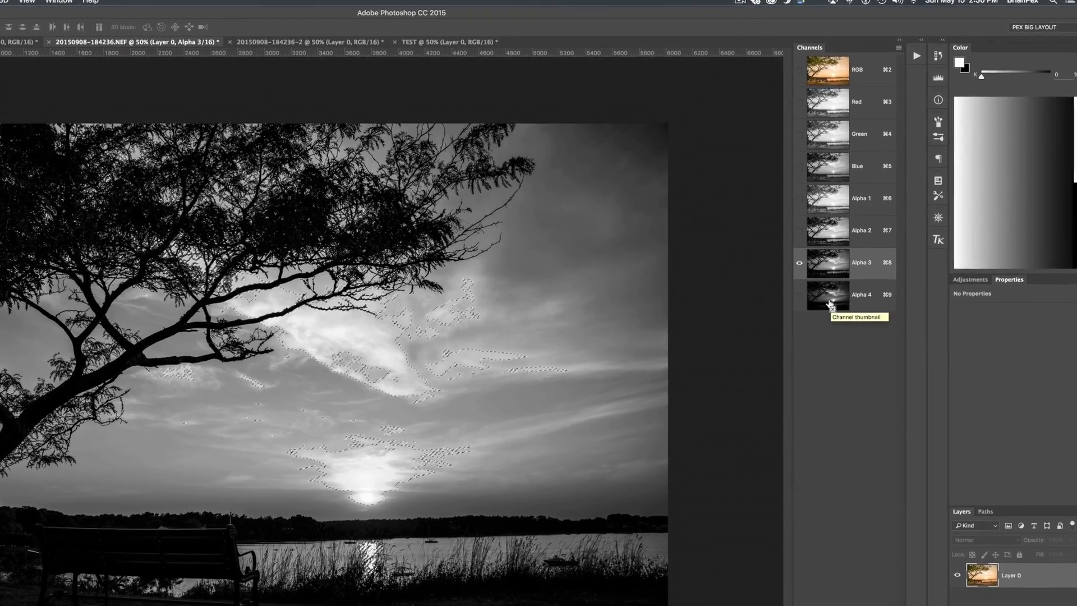
super+click(829, 303)
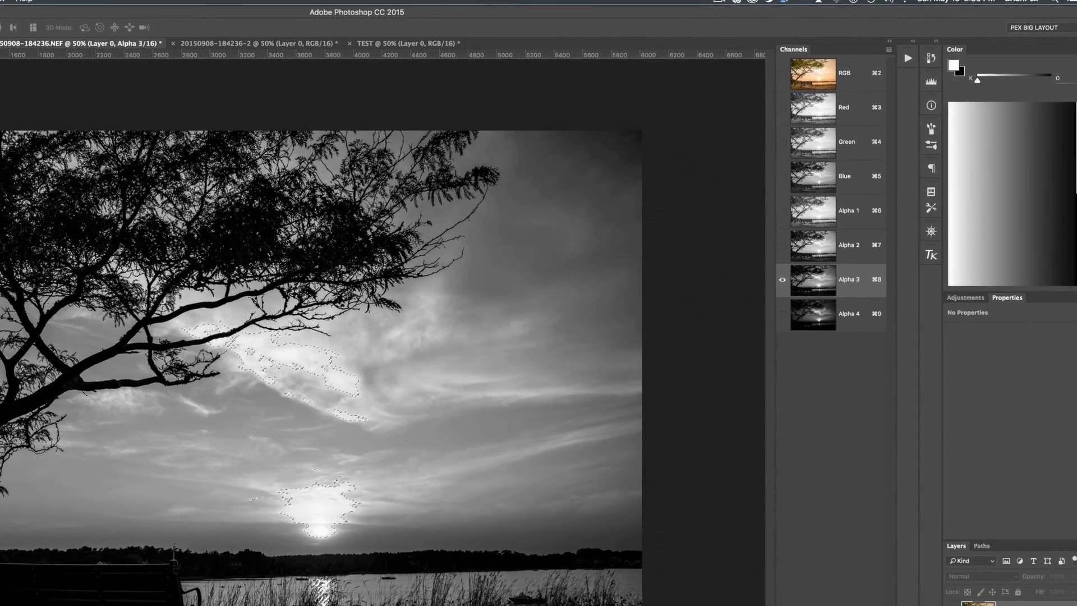
click(841, 603)
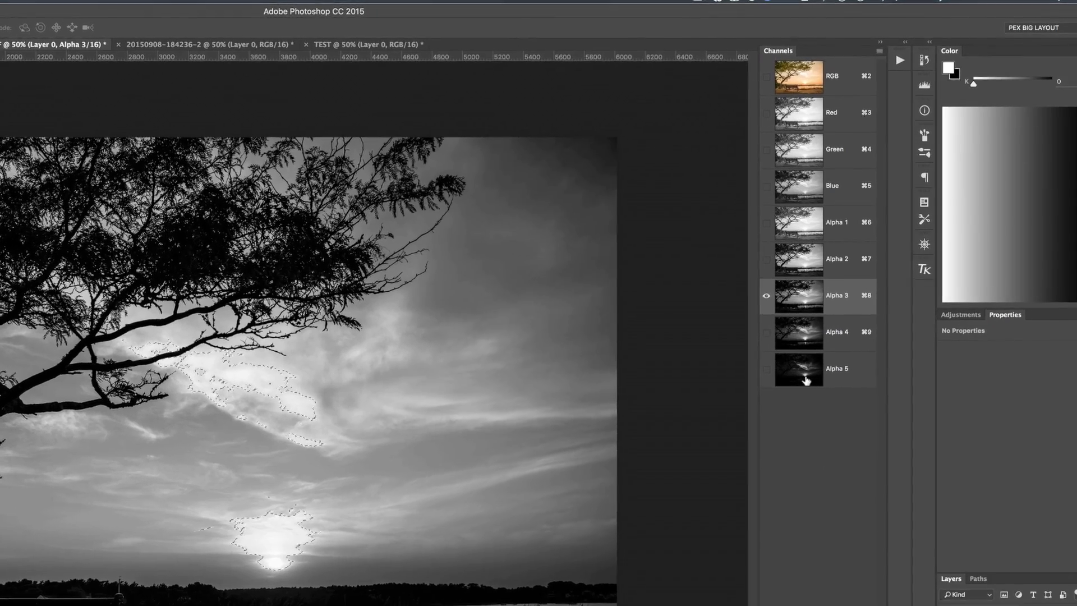
click(805, 380)
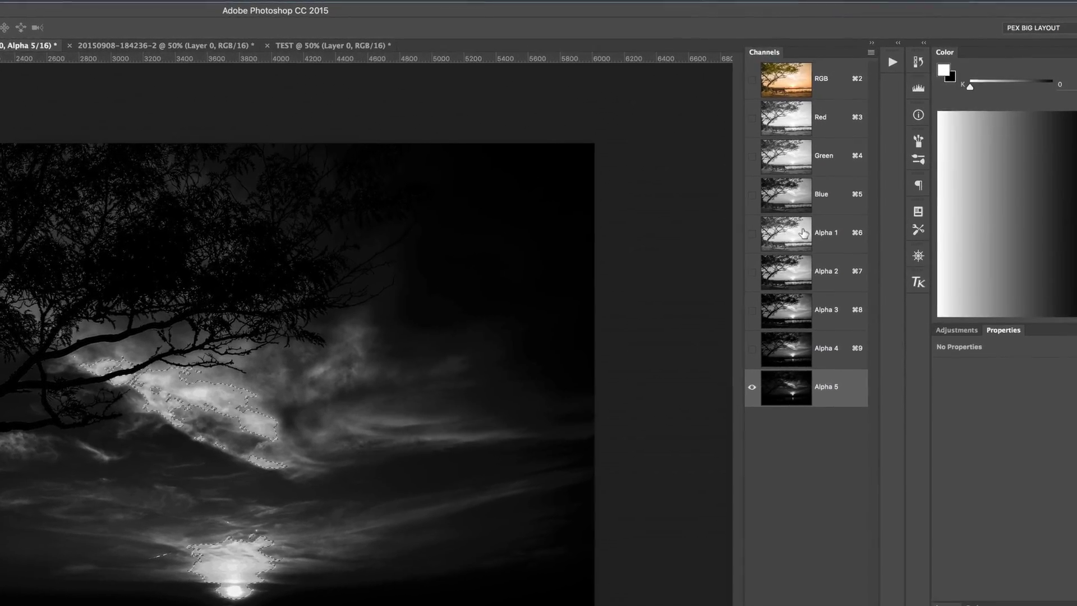
Step: Step through Alpha 1 to Alpha 5, then Alpha 2 to Alpha 5 again, ending on Alpha 5
click(803, 233)
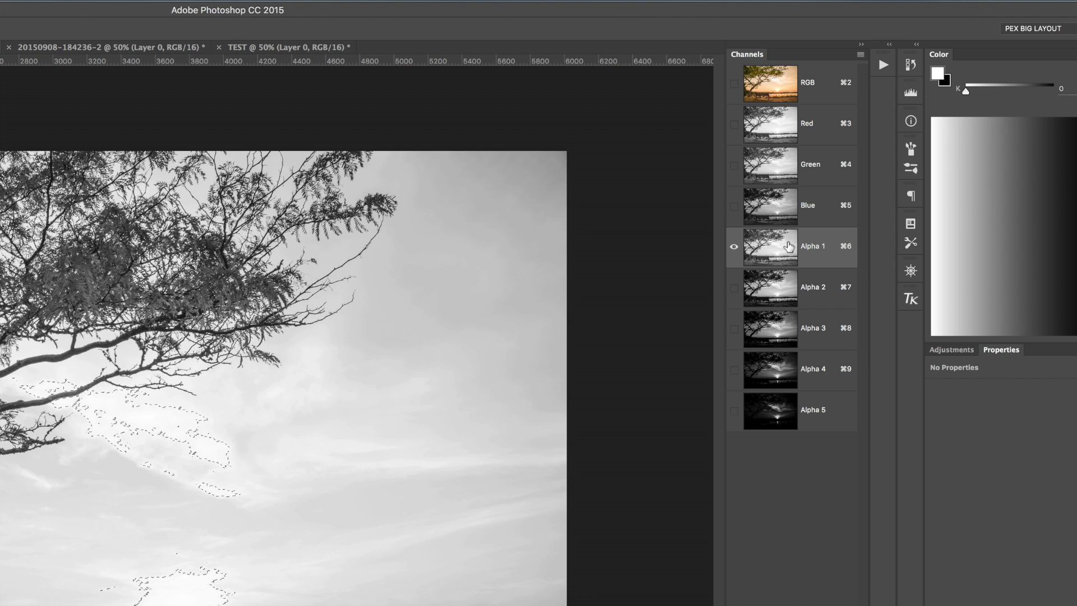
click(777, 280)
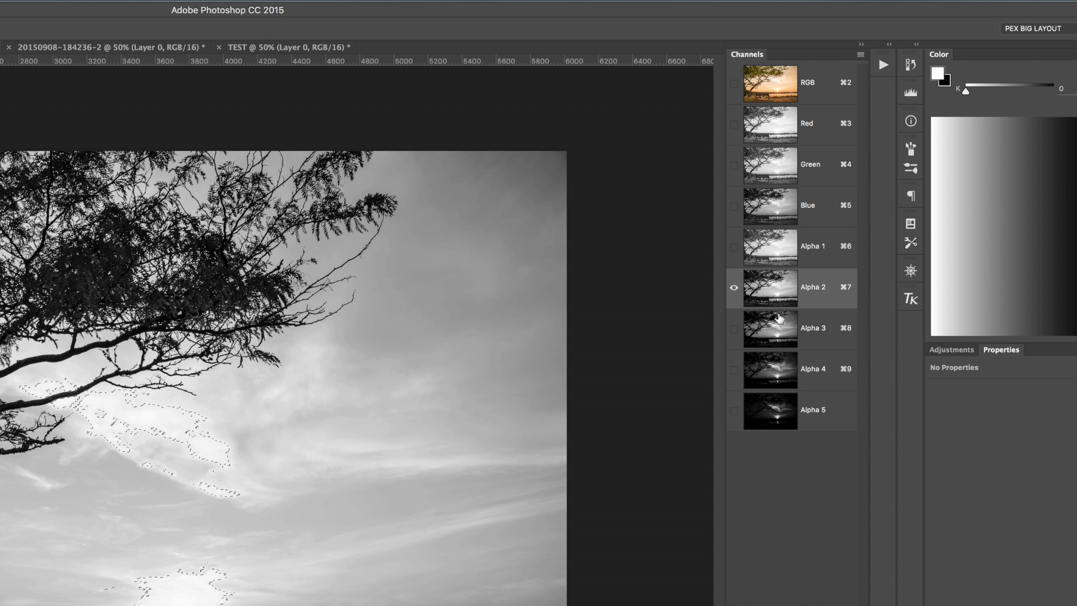
click(780, 318)
click(772, 367)
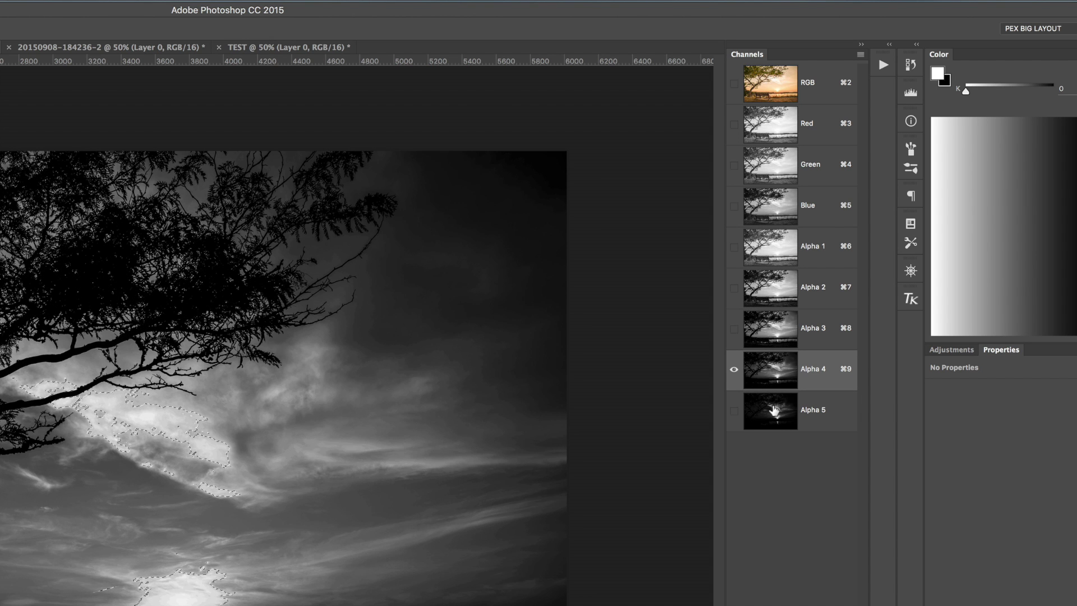
click(773, 410)
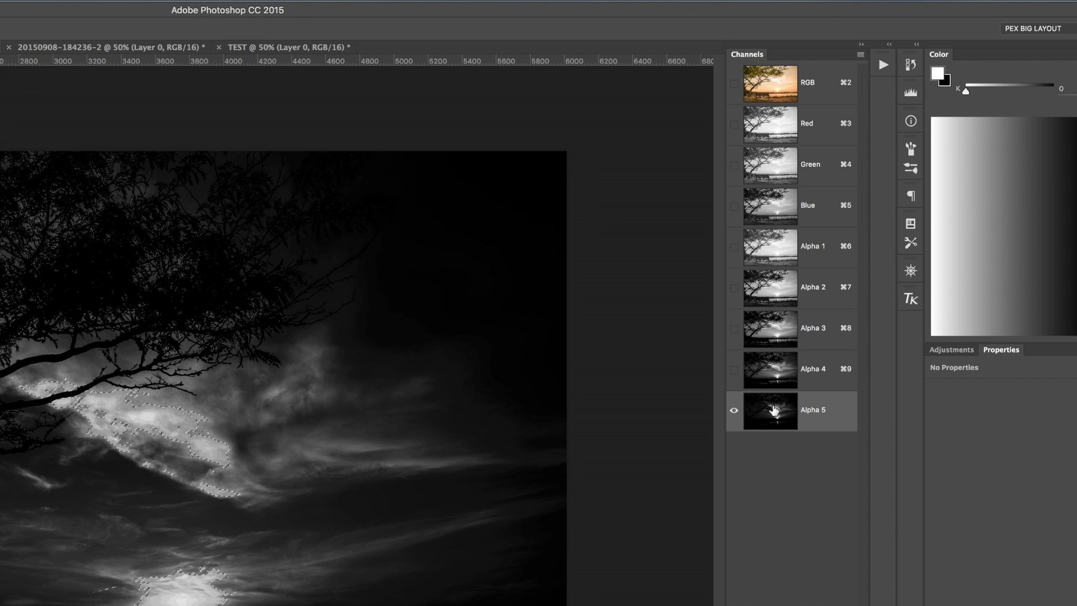
click(778, 288)
click(777, 315)
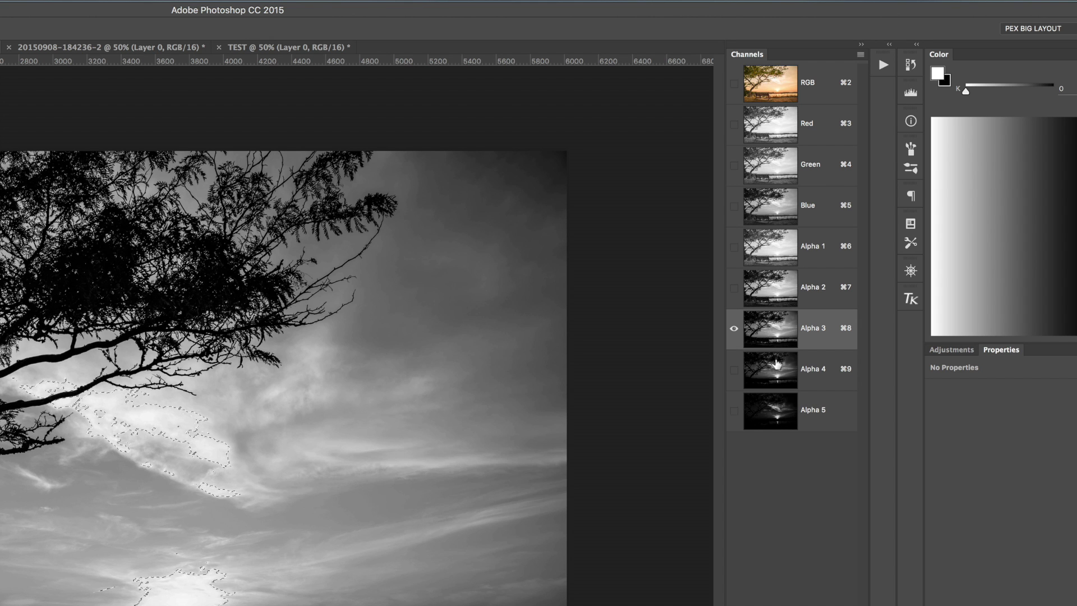
click(776, 368)
click(774, 400)
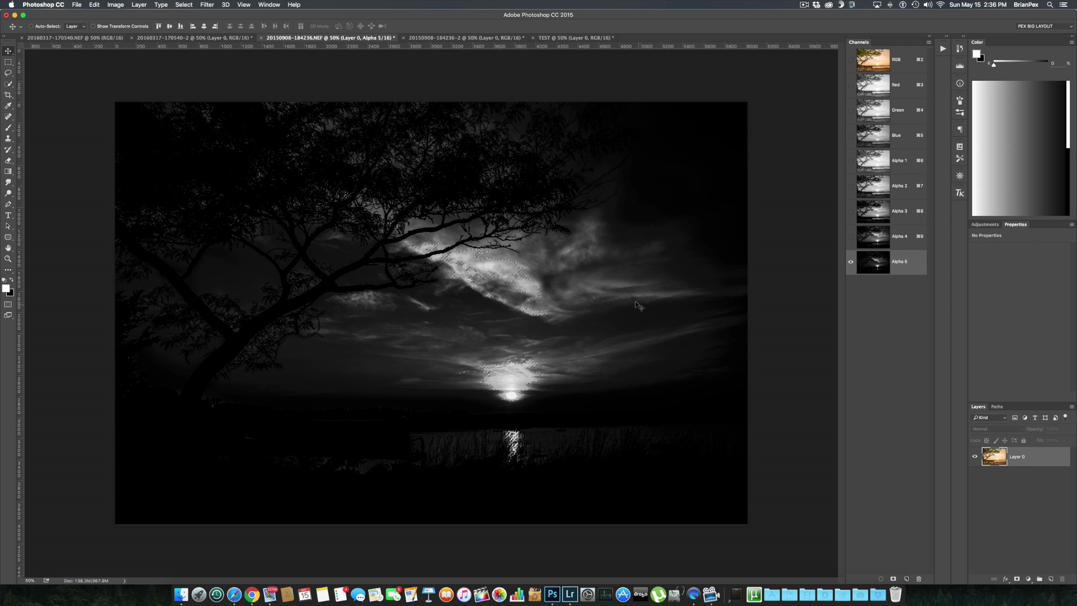
click(873, 58)
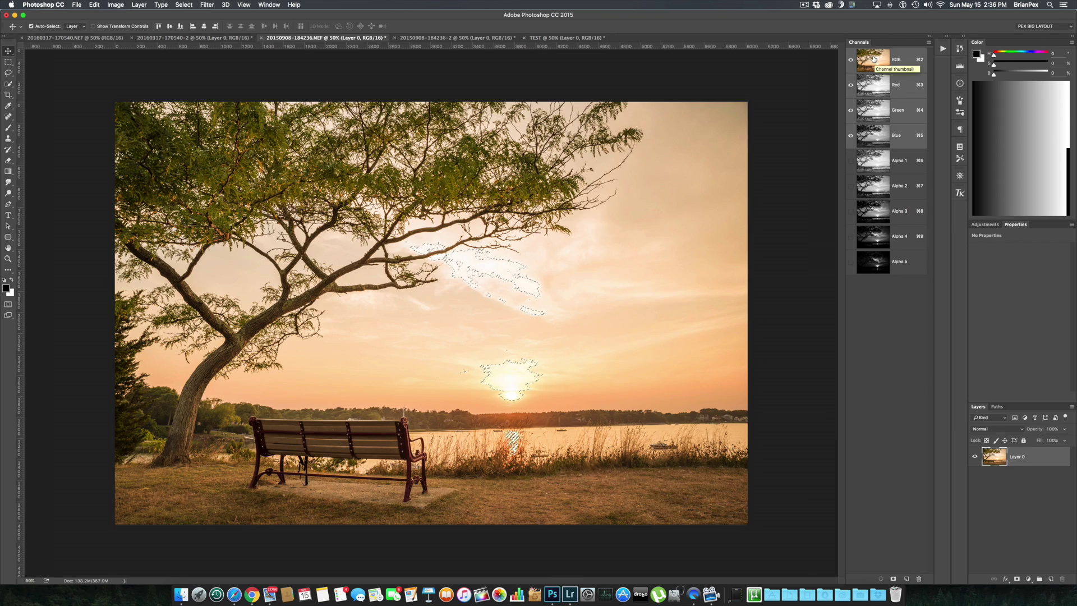
super+click(873, 59)
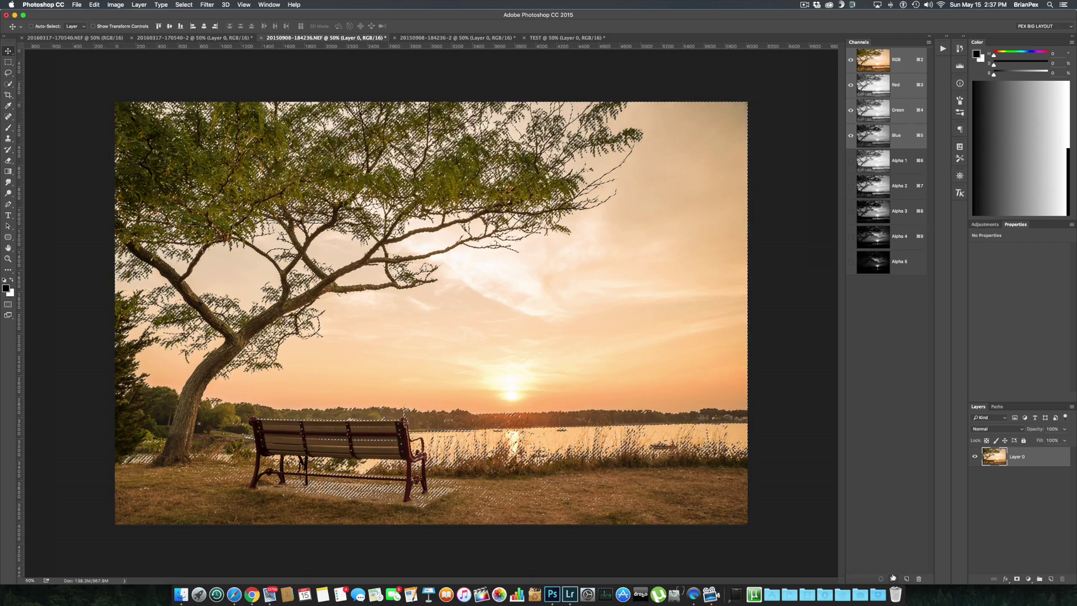
click(892, 577)
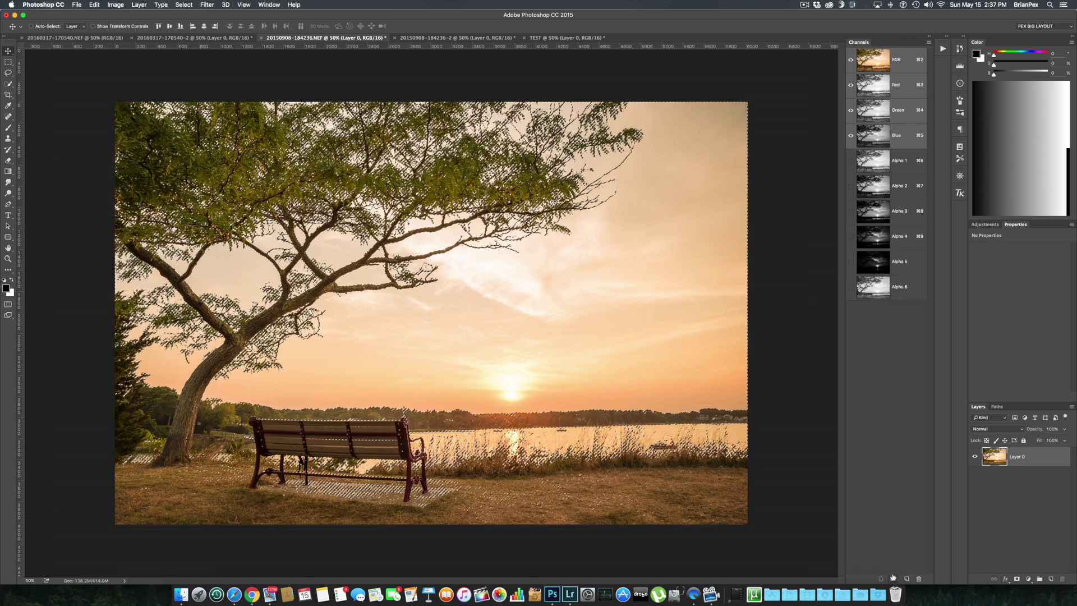
Step: Alternate between the Alpha 1 and Alpha 6 masks several times, ending on Alpha 6
click(872, 164)
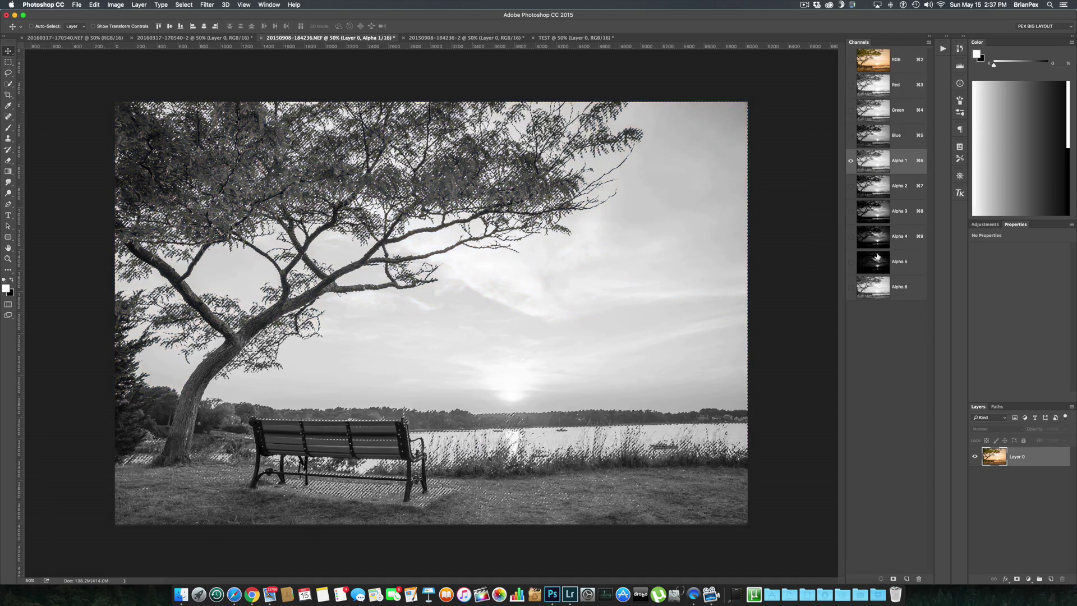
click(877, 284)
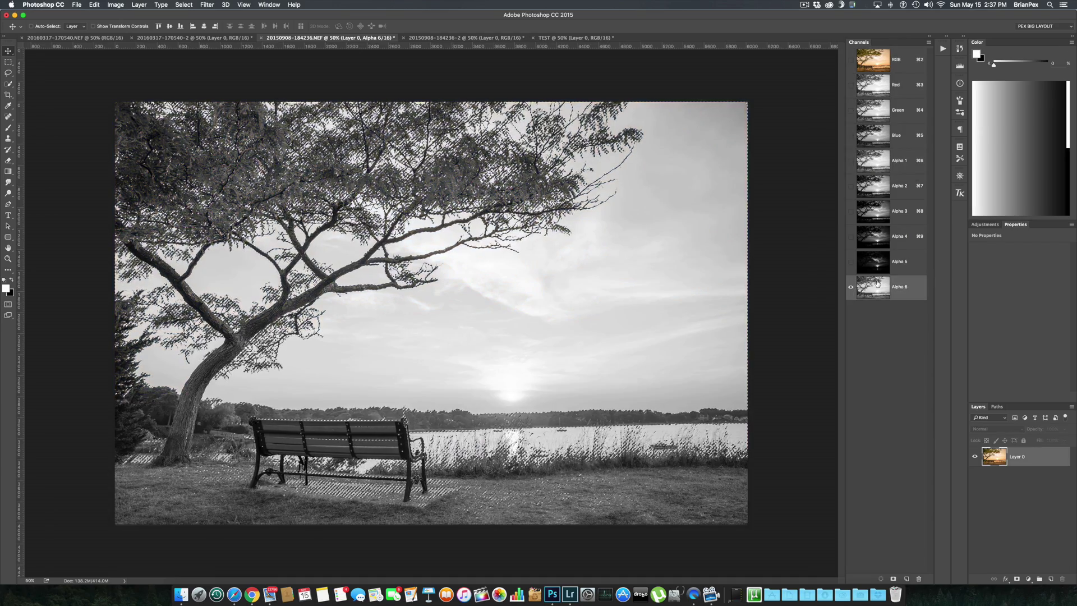
click(875, 162)
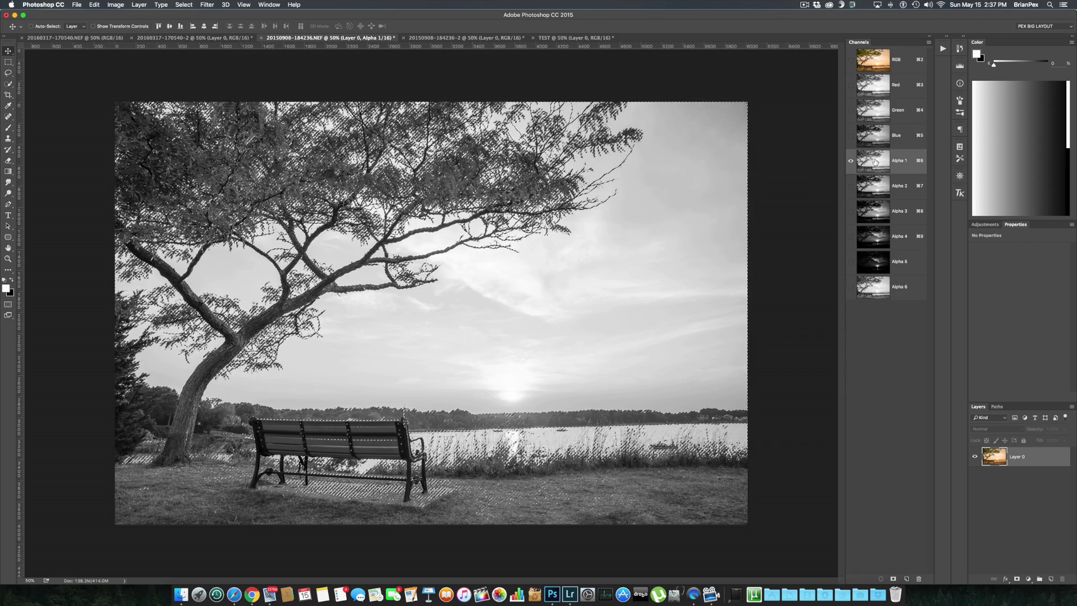
click(873, 283)
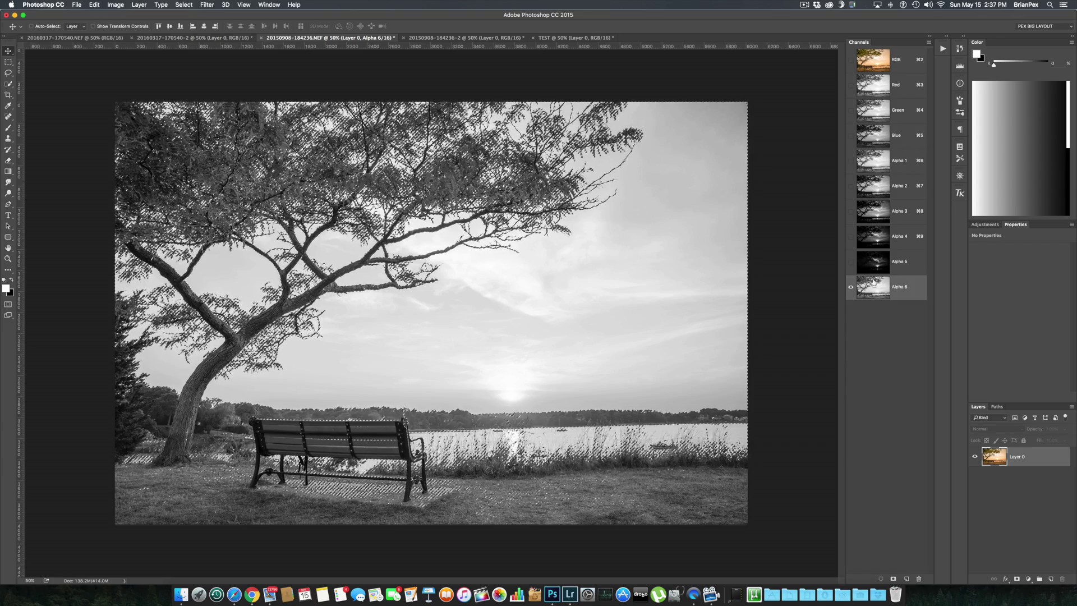
click(879, 151)
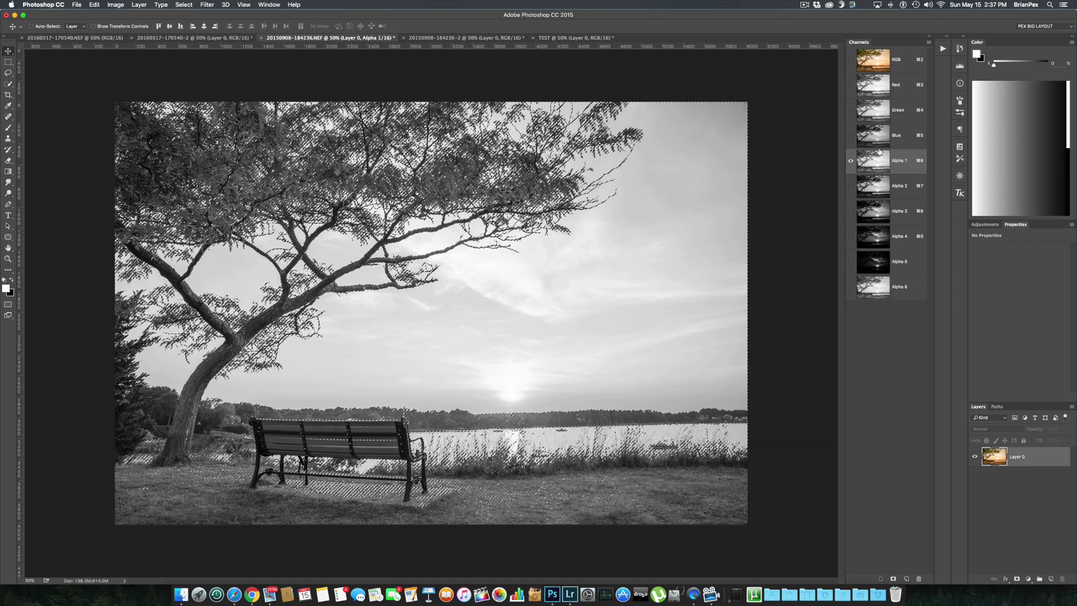
click(875, 287)
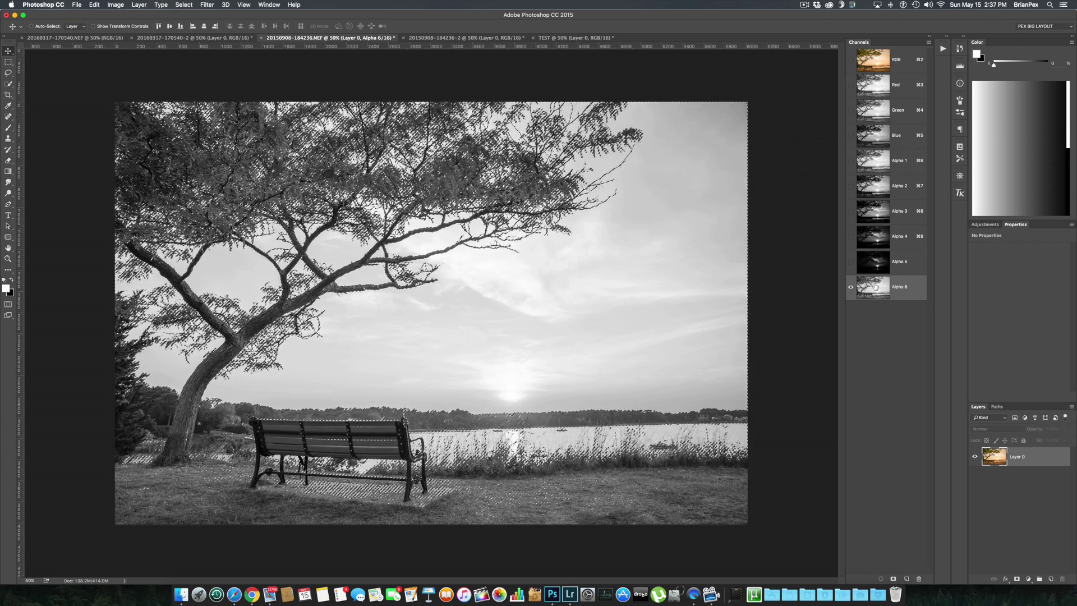
Step: Deselect and invert Alpha 6 into a negative, checking it against Alpha 1
key(super+d)
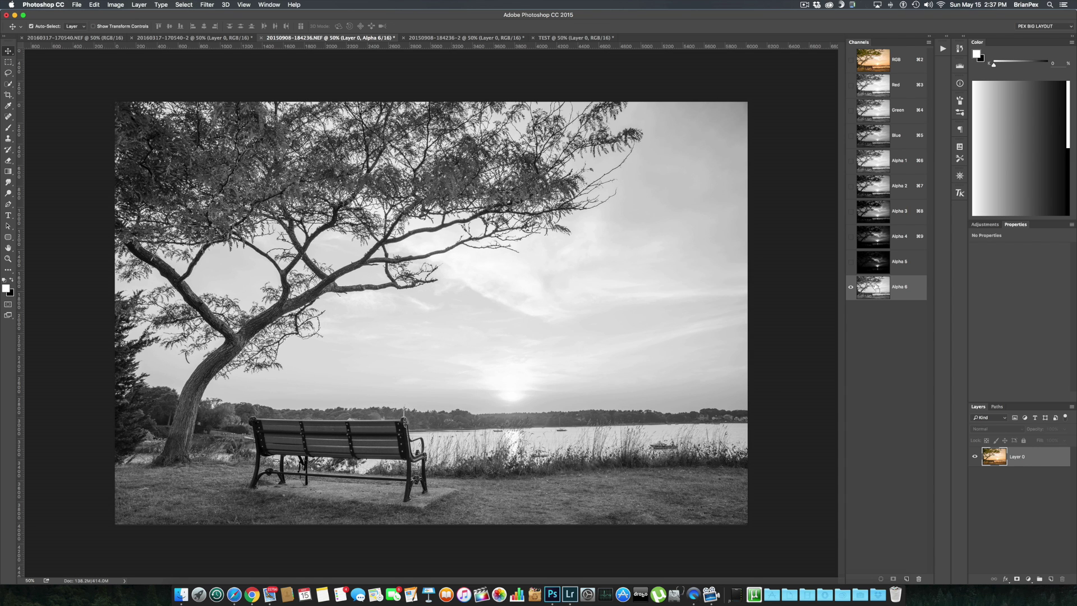
key(super+i)
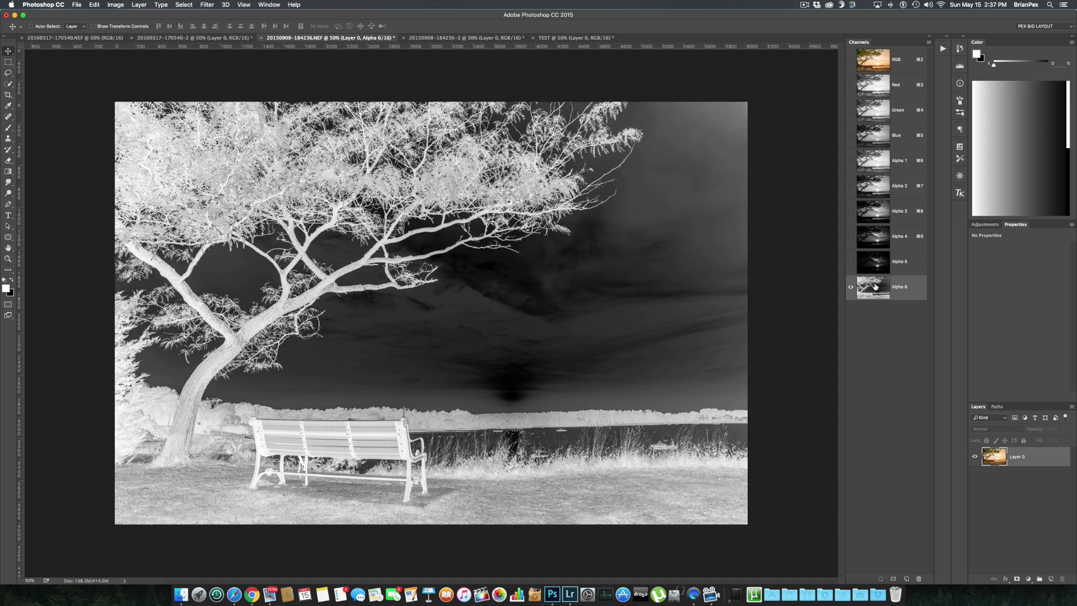
click(879, 163)
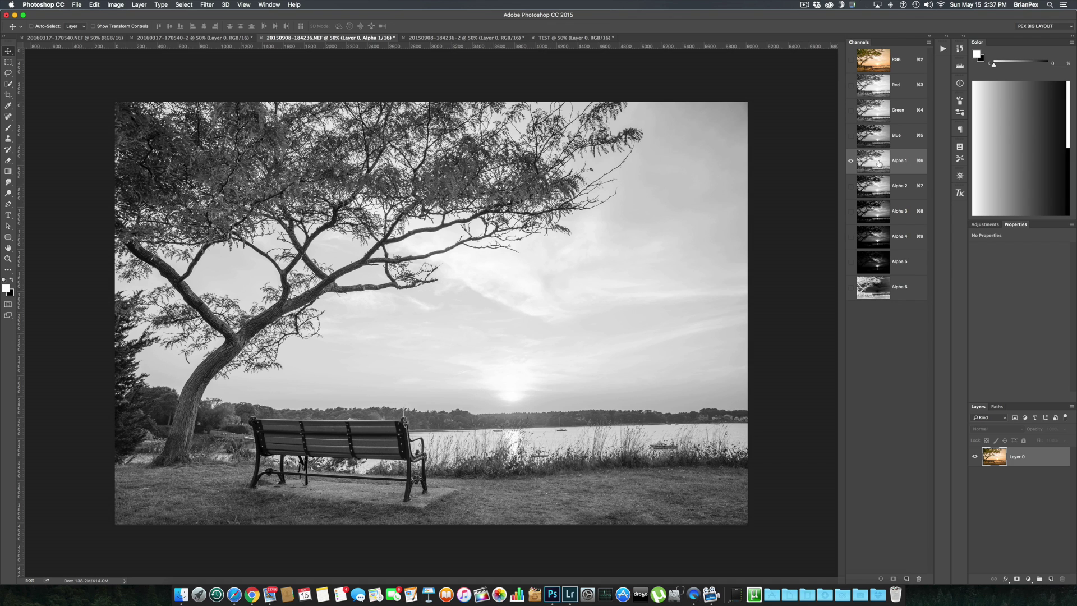
click(872, 287)
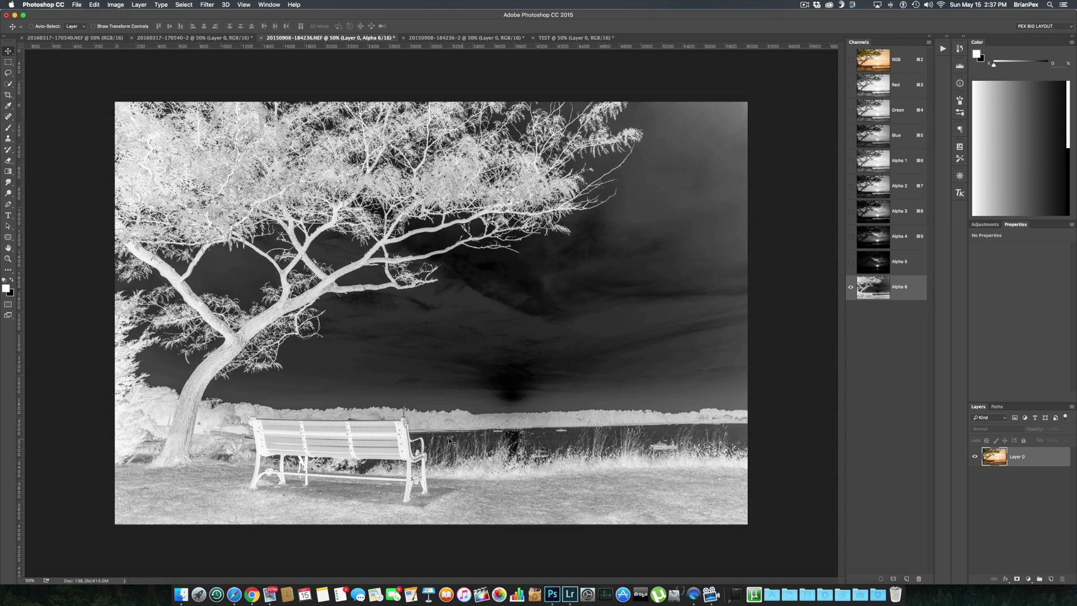
Step: Compare with the full-colour RGB photo, then load the inverted Alpha 6 as a selection
click(870, 58)
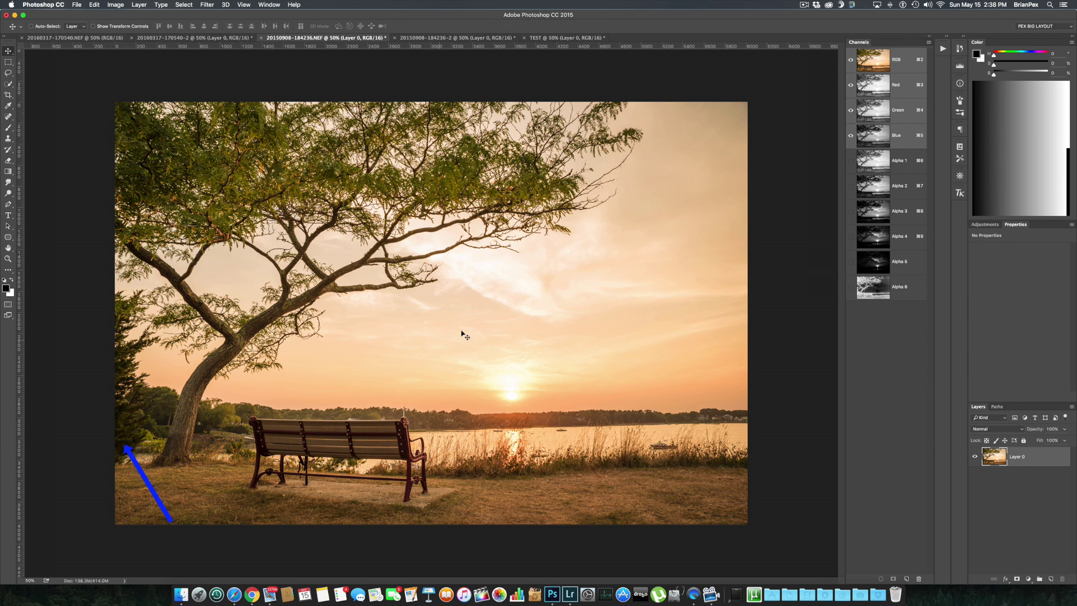
click(875, 281)
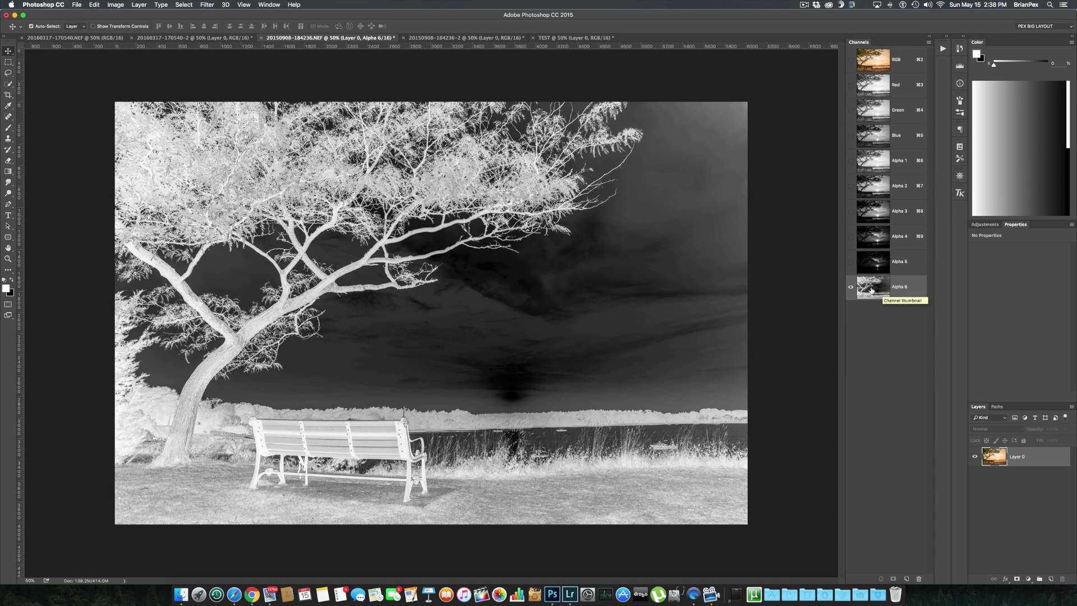
super+click(872, 290)
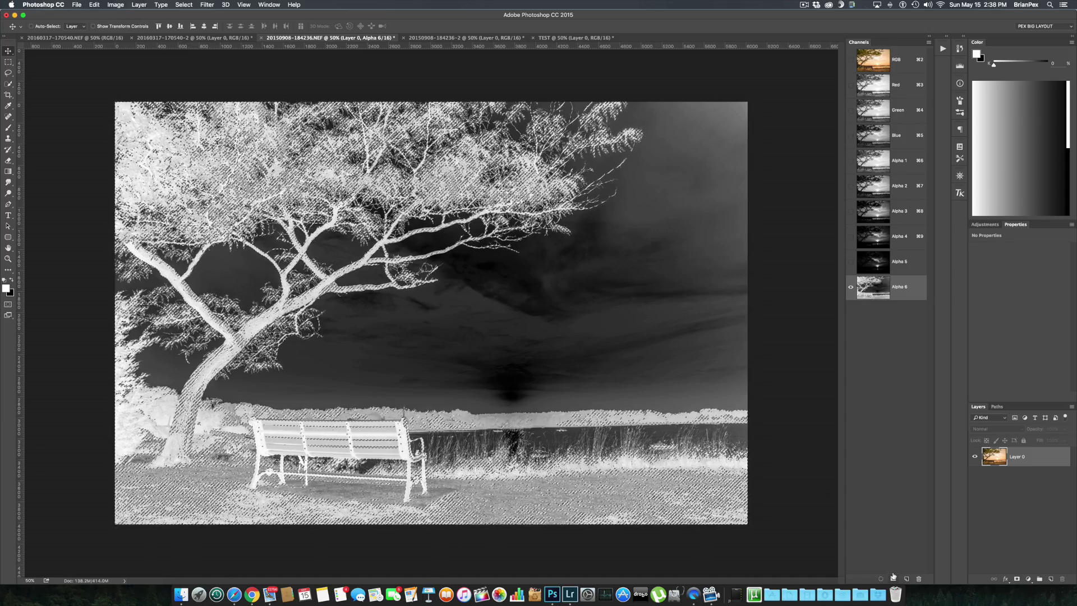
Step: Save four successively narrowed shadow selections as Alpha 7, 8, 9 and 10, viewing each
click(893, 577)
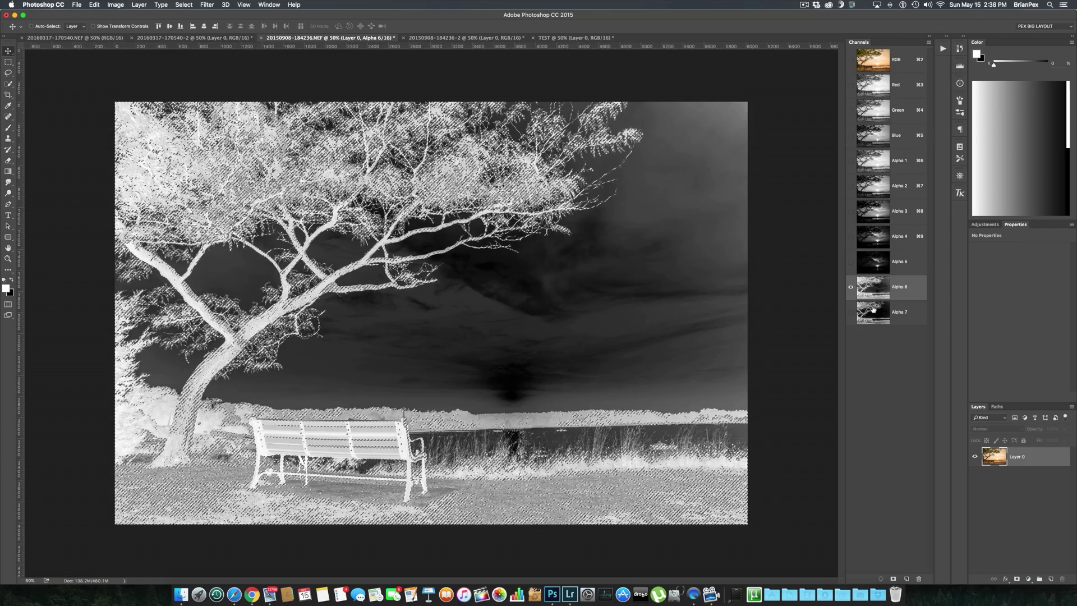
click(873, 309)
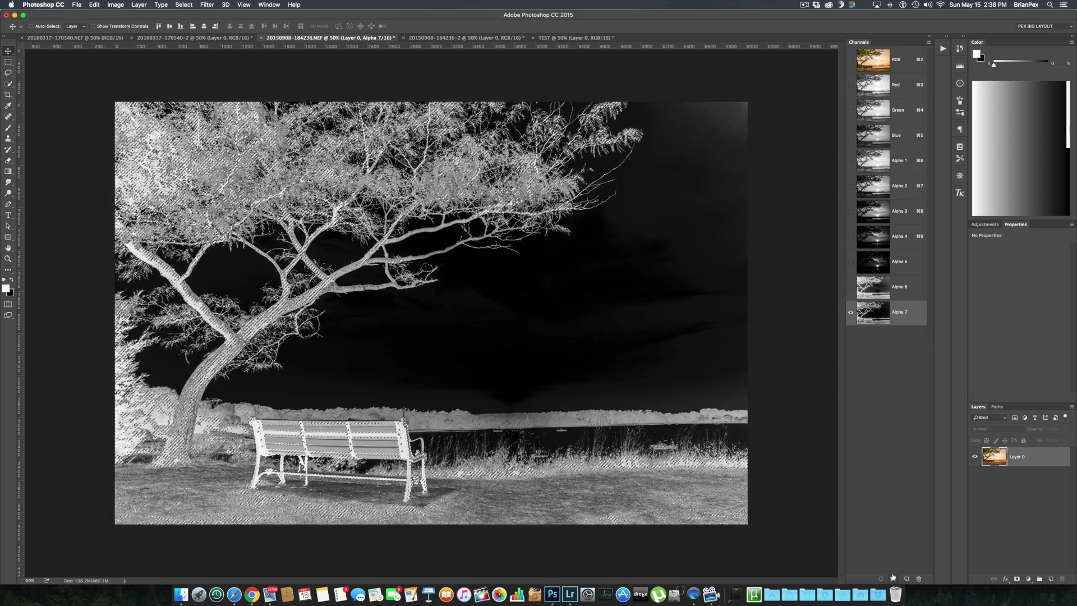
click(894, 578)
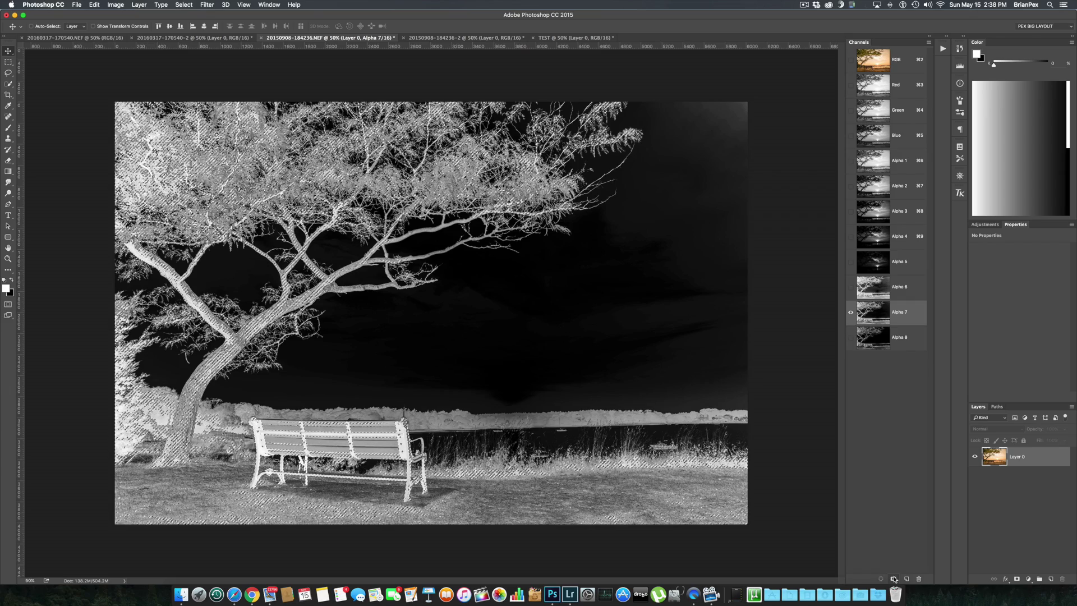
click(876, 340)
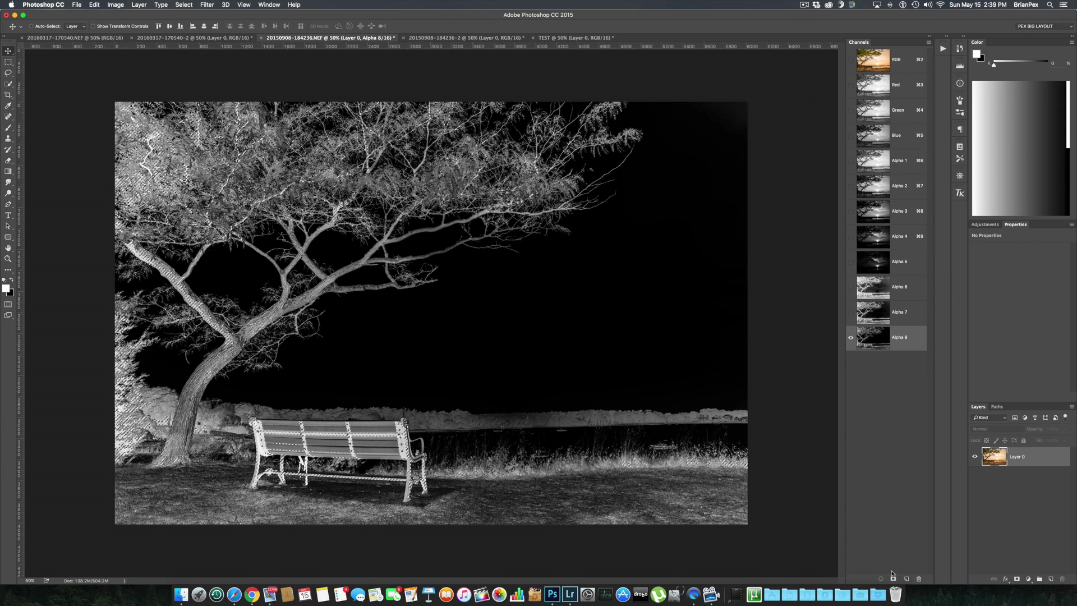
click(892, 577)
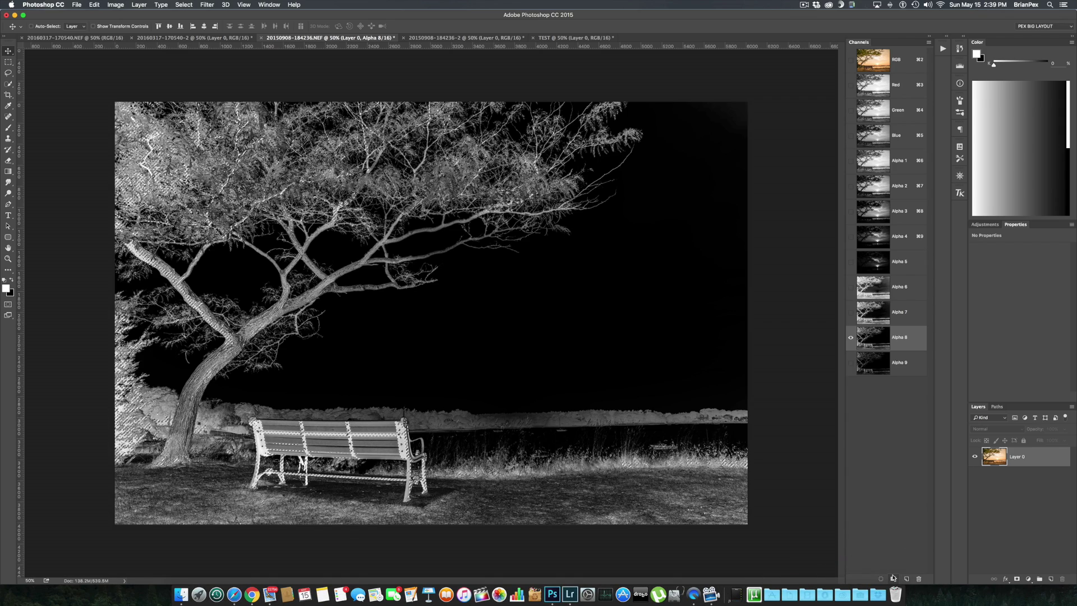
click(875, 364)
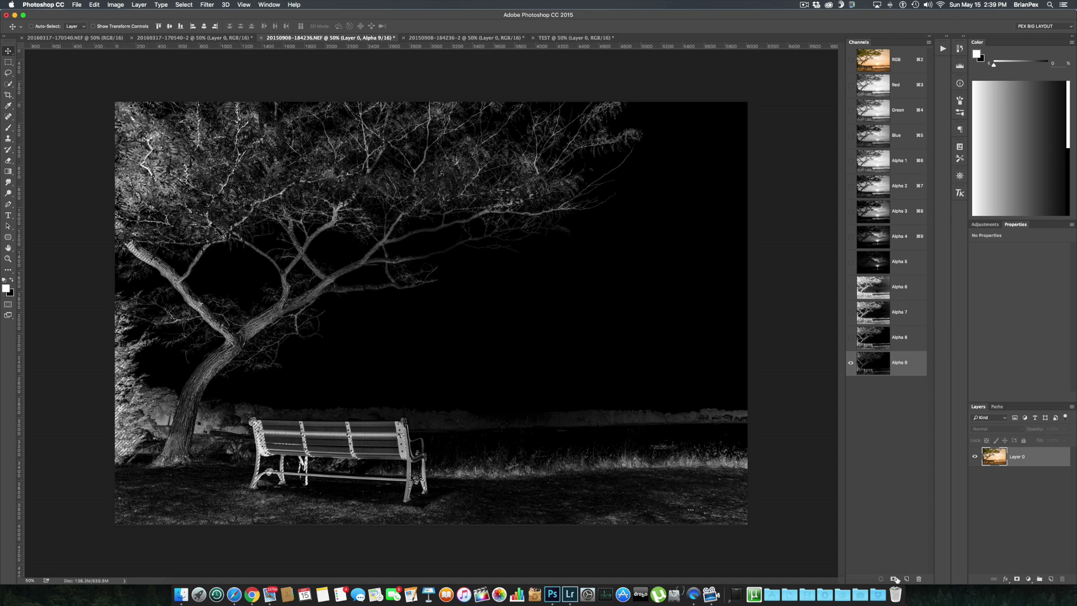
click(893, 579)
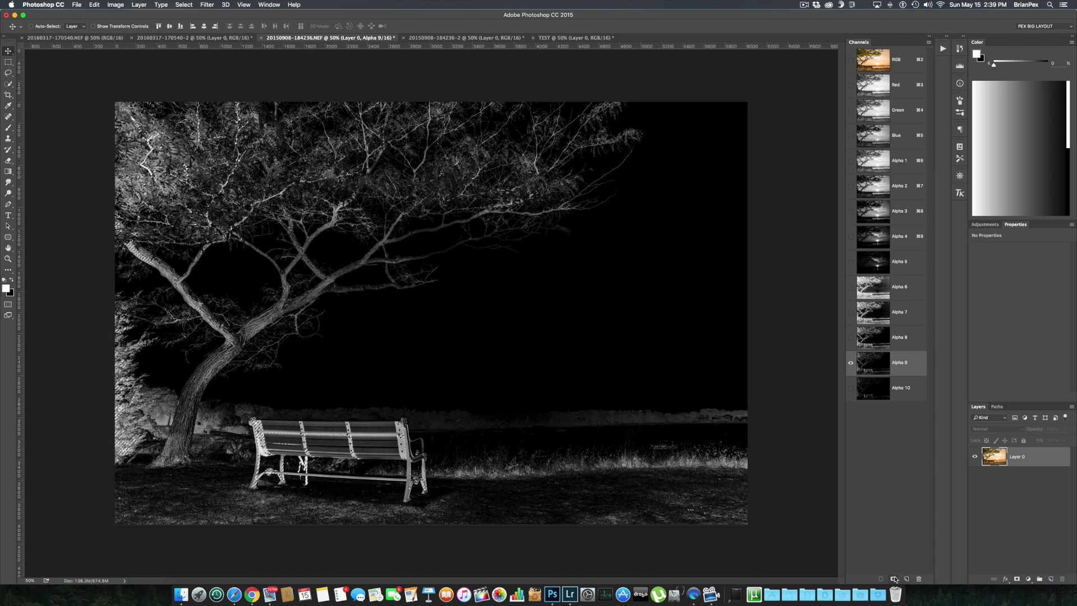
click(876, 393)
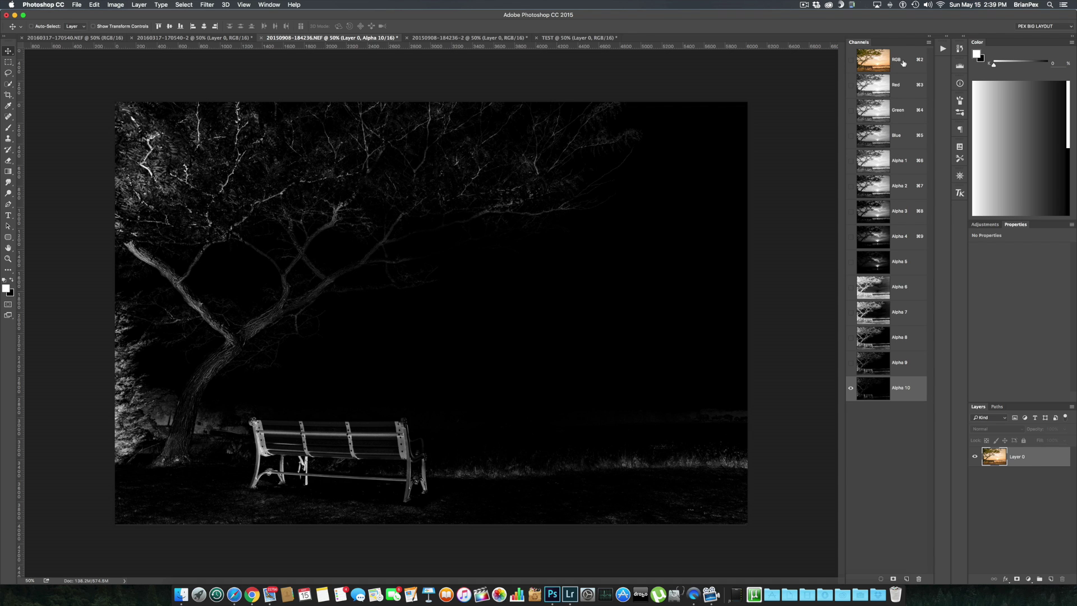
Step: Load the inverted Alpha 6 as a selection, accept the 50% warning, and save it as Alpha 11
click(885, 60)
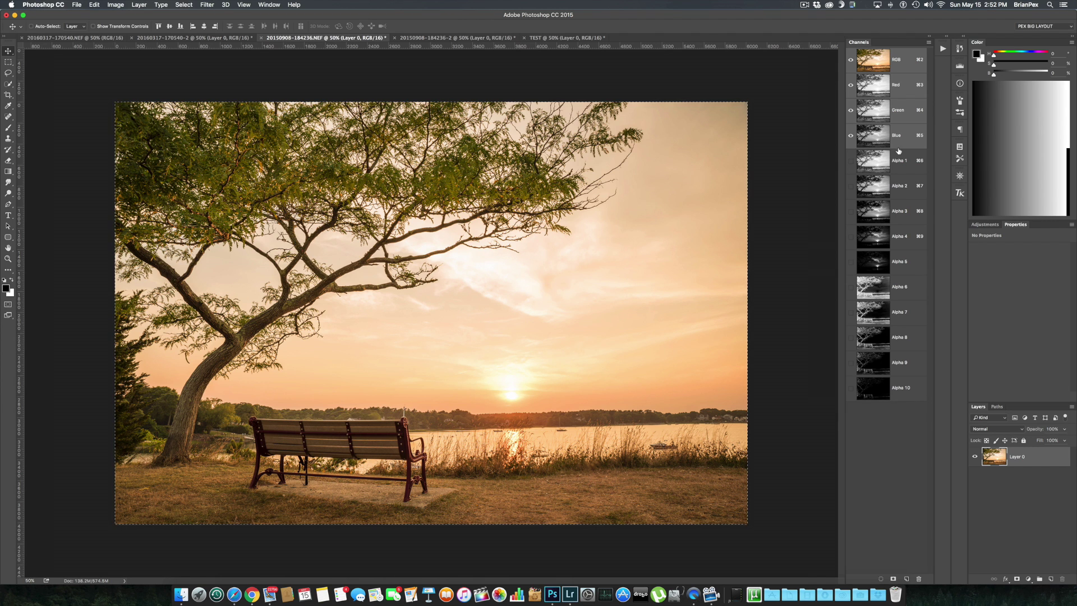
click(893, 160)
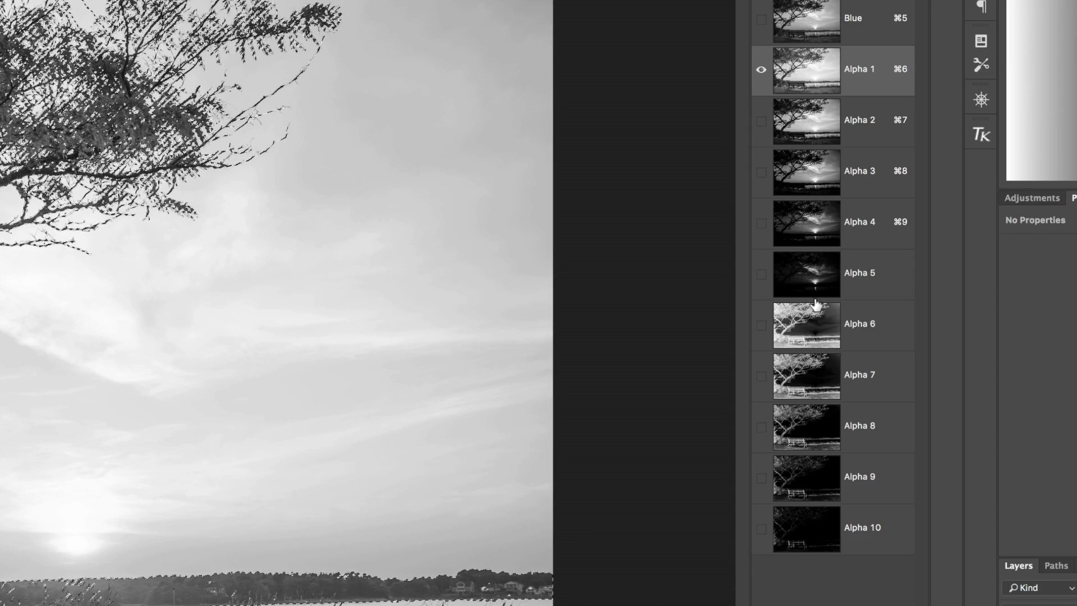
click(816, 319)
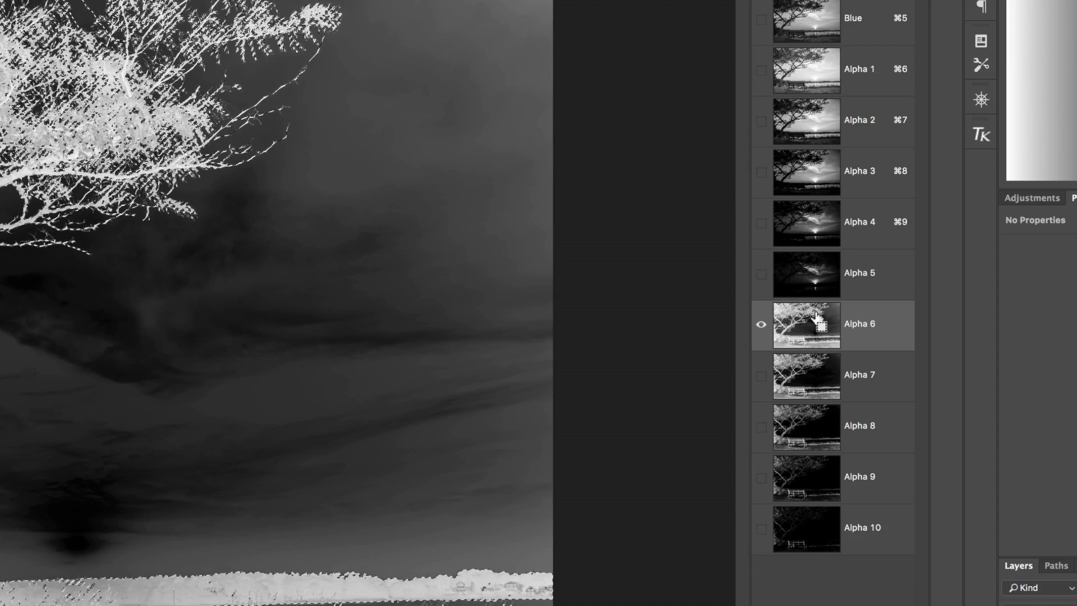
super+click(818, 318)
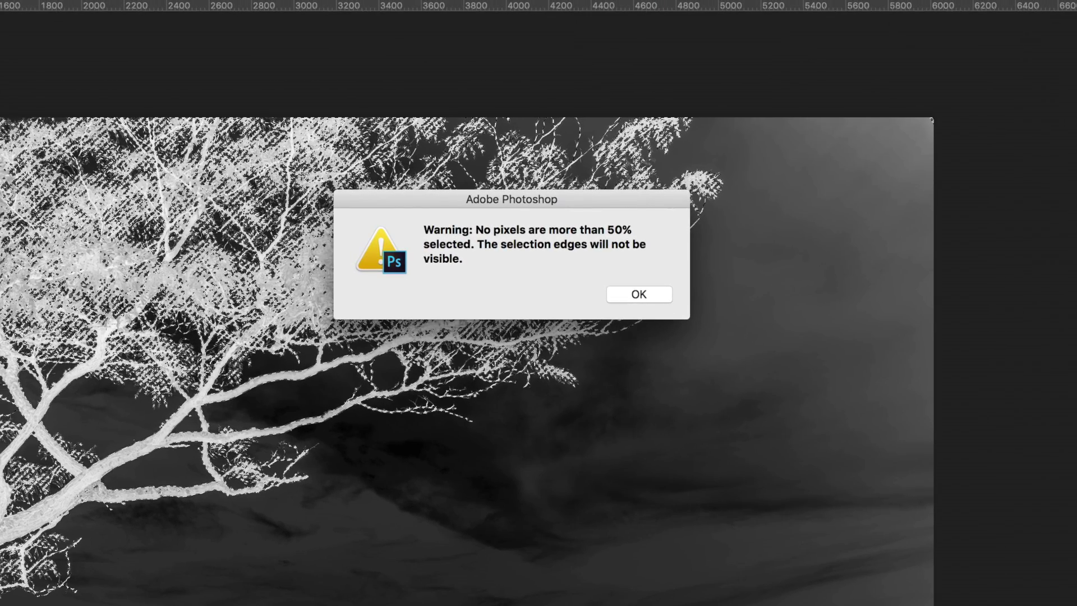
click(644, 293)
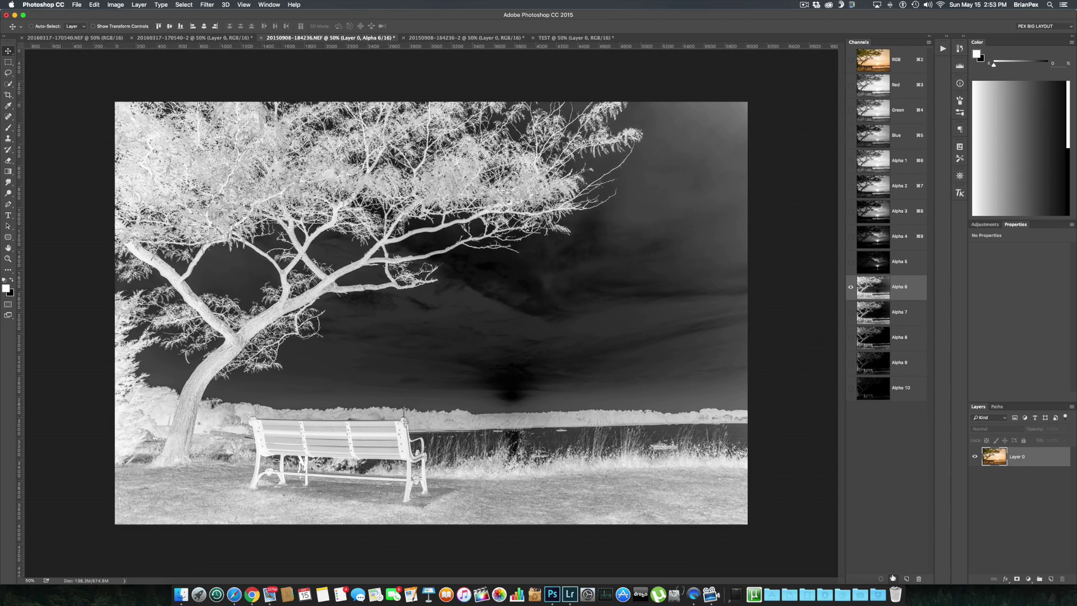
click(892, 578)
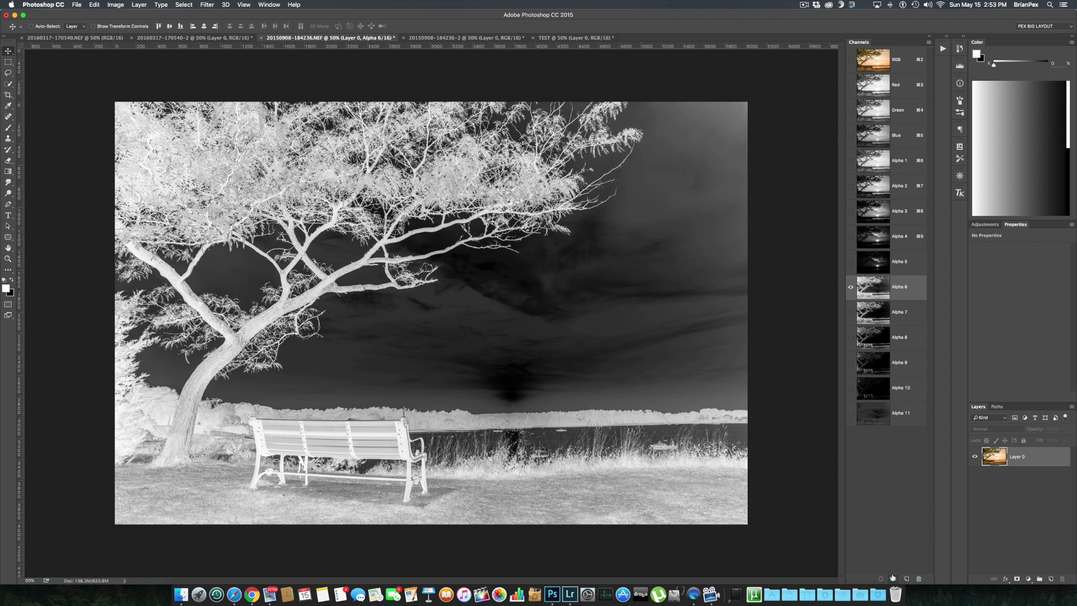
Step: View the new Alpha 11 midtone mask on its own
click(868, 412)
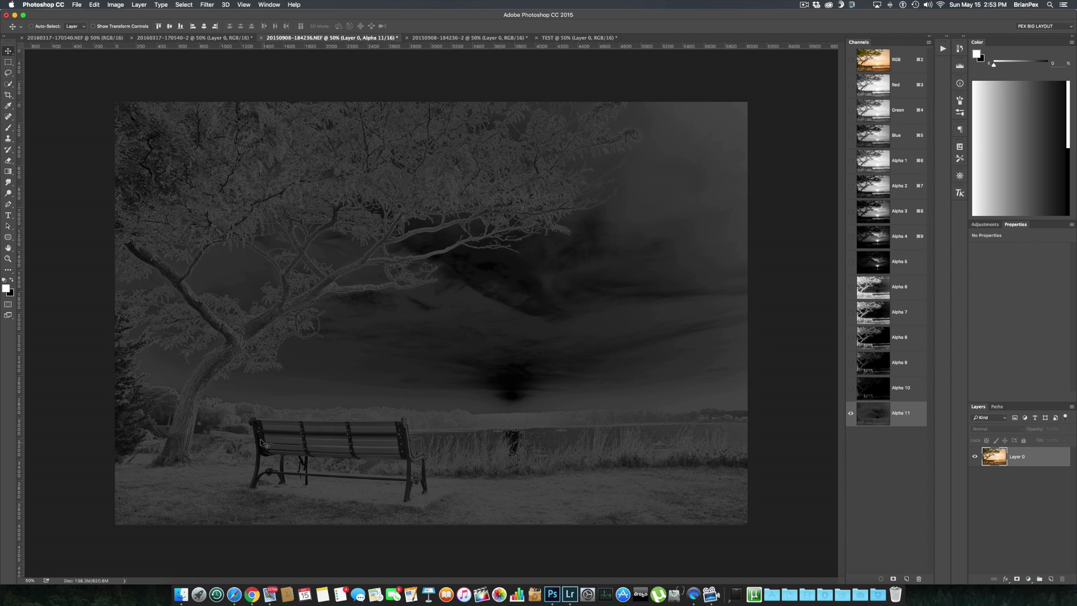
Step: Combine the RGB luminosity, Alpha 2 and Alpha 7 selections and save the result as Alpha 12
click(877, 56)
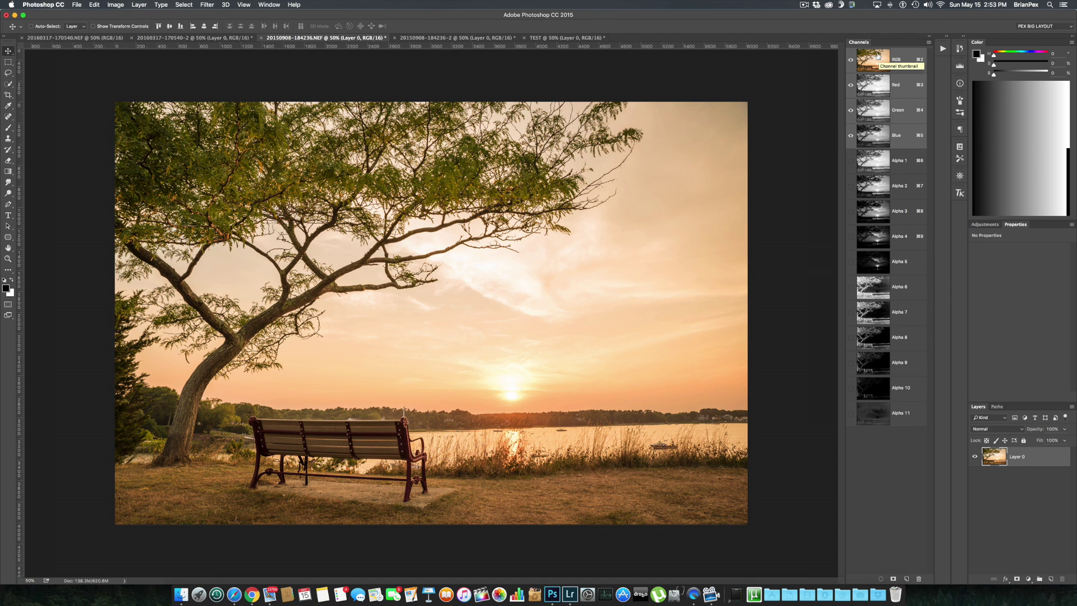
super+click(862, 63)
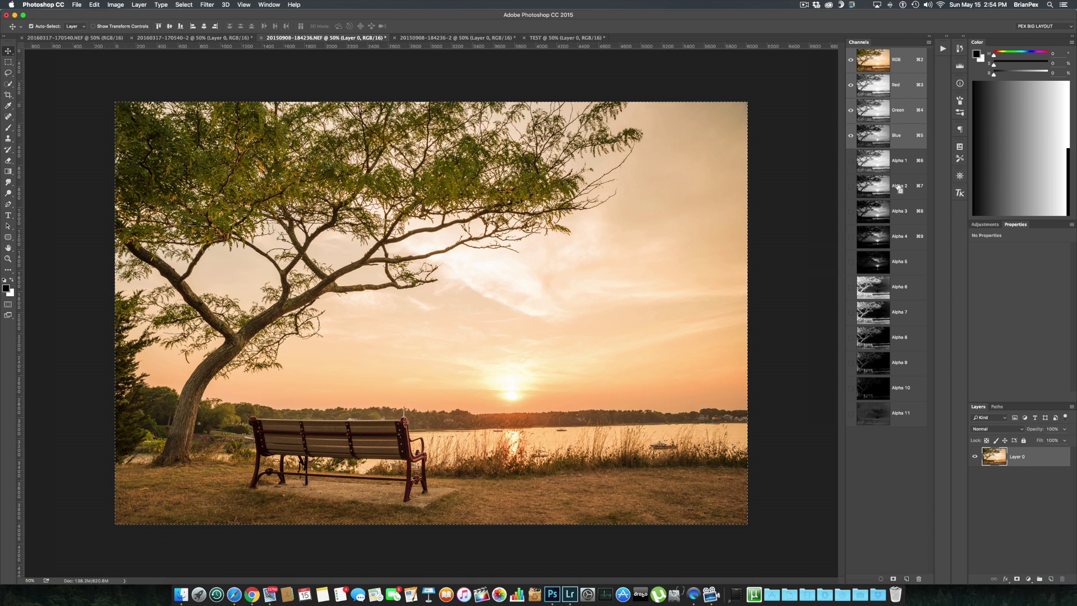
super+click(870, 193)
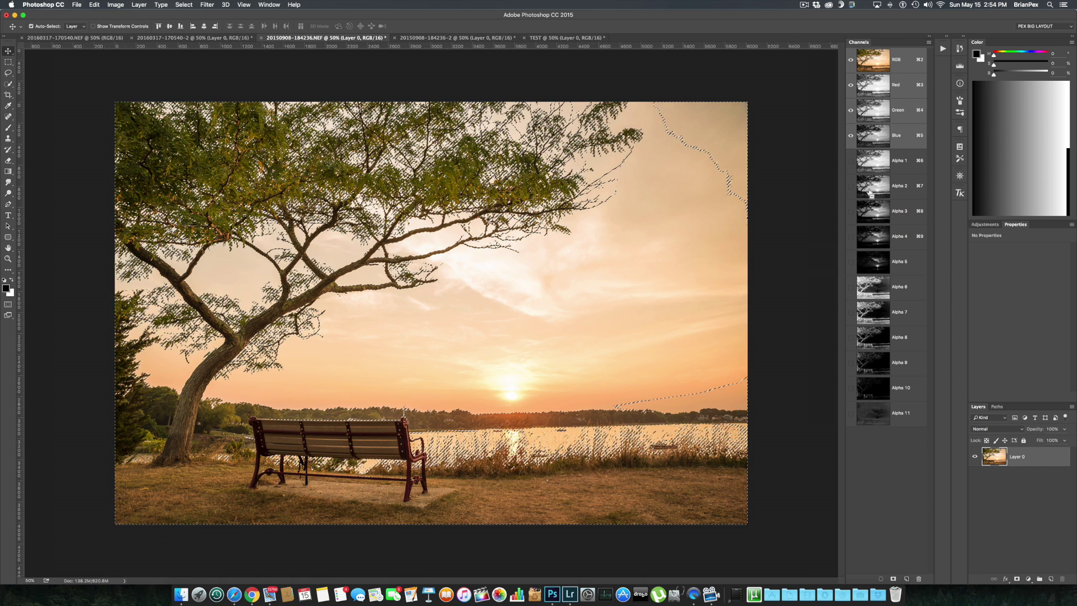
super+click(872, 314)
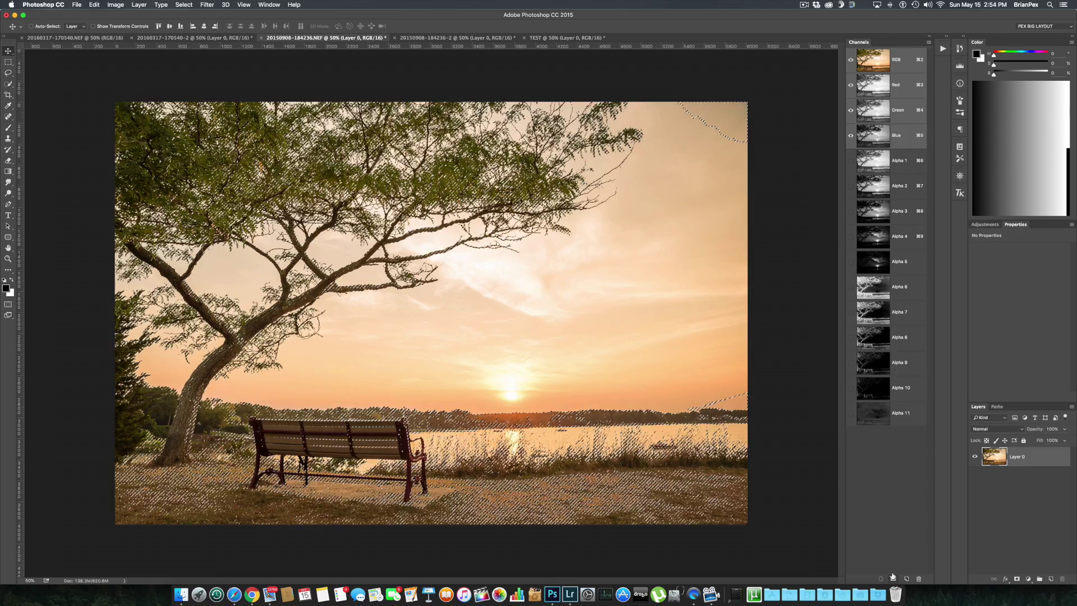
click(892, 577)
click(888, 438)
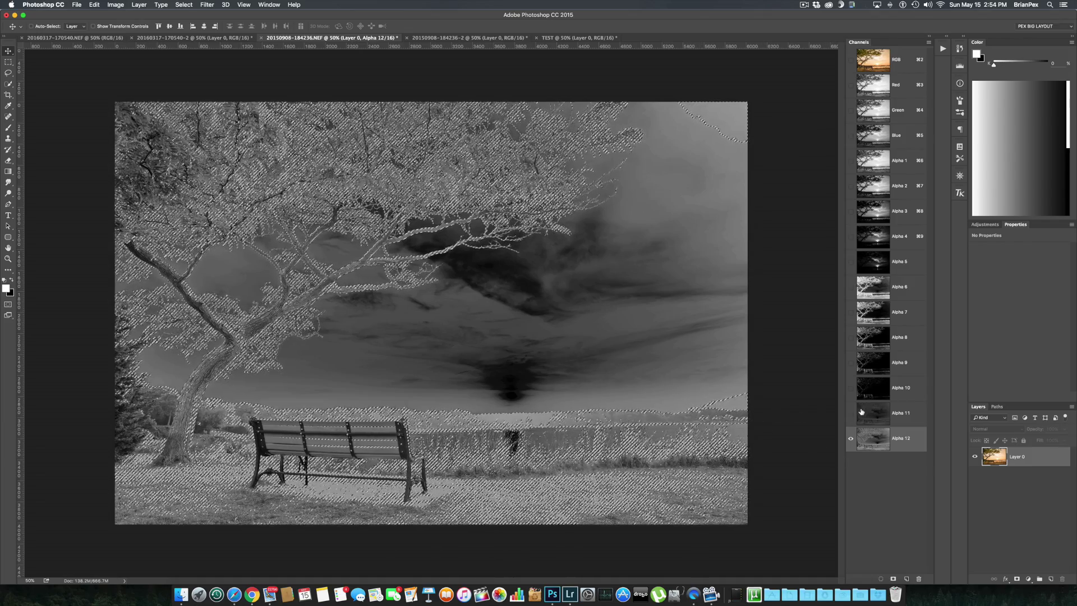
click(860, 412)
click(873, 438)
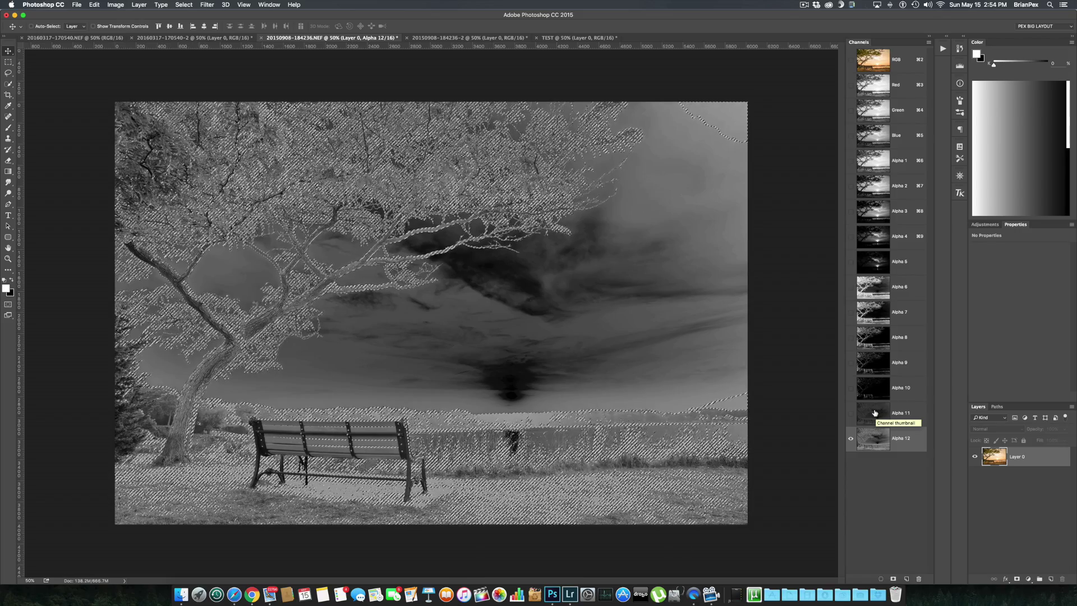
Step: Try loading Alpha 11 as a selection, dismiss the no-pixels warning, and return to the RGB composite
click(874, 412)
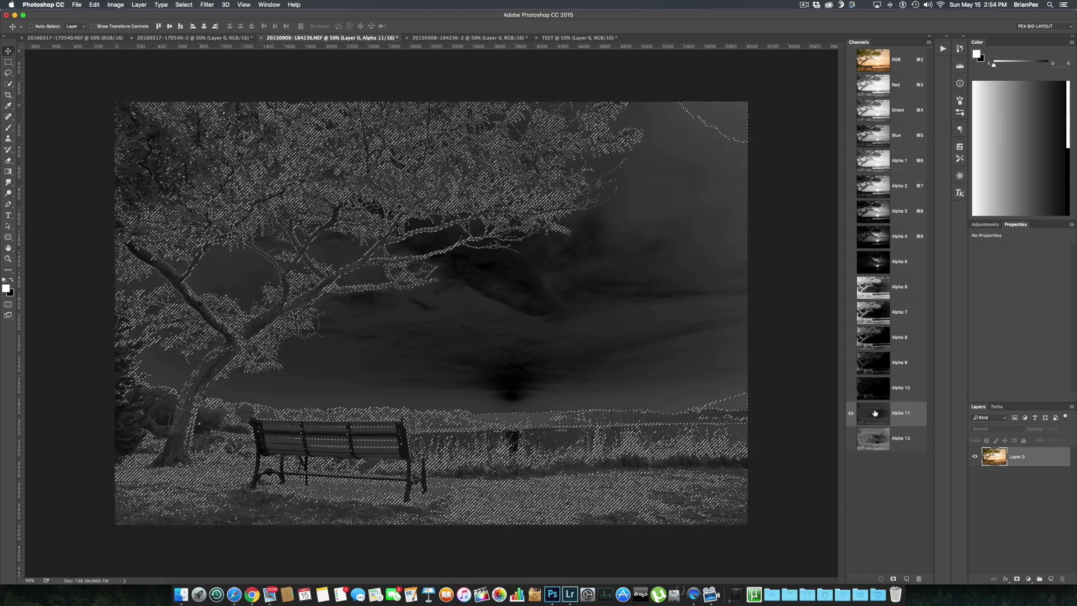
double_click(874, 413)
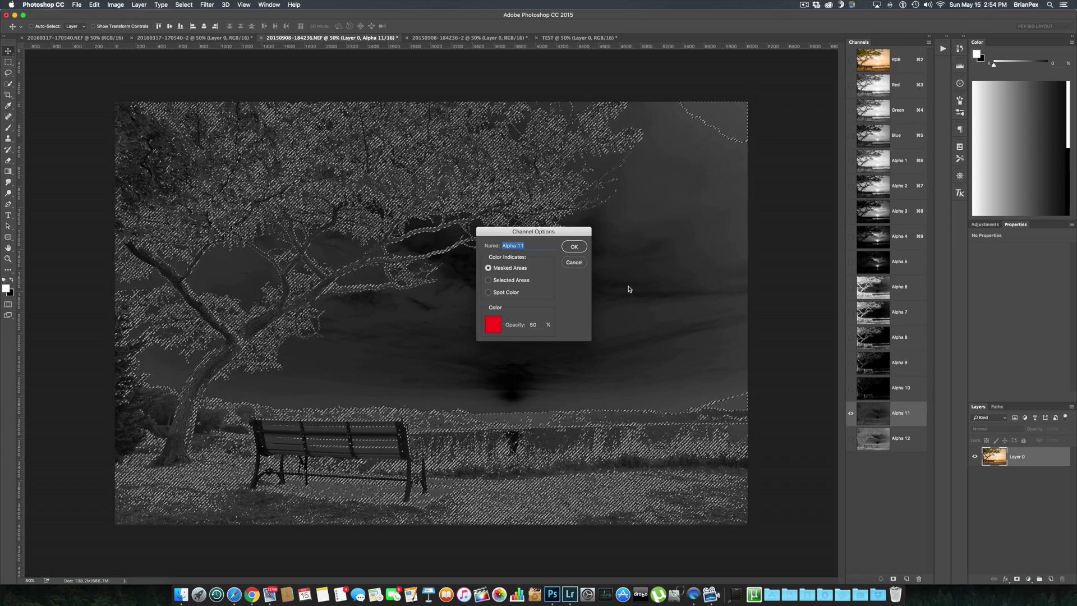
key(Return)
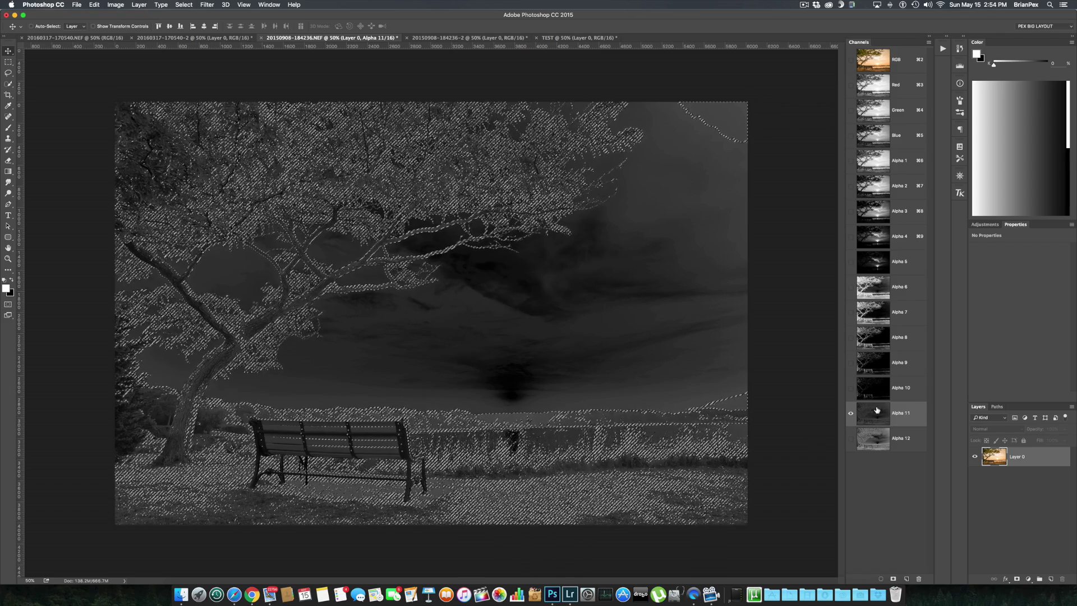
super+click(876, 411)
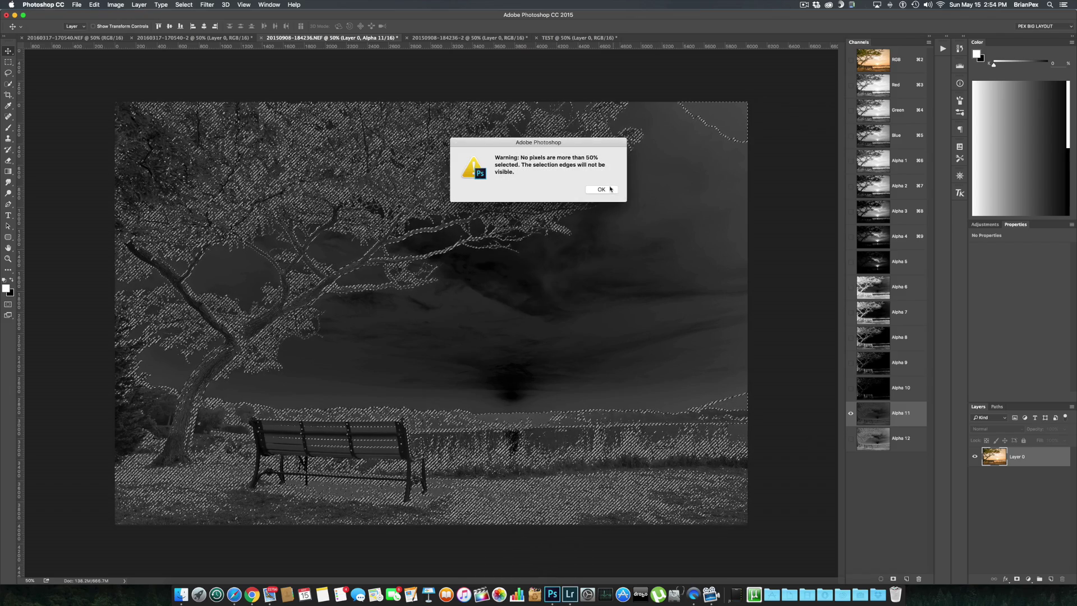
click(610, 189)
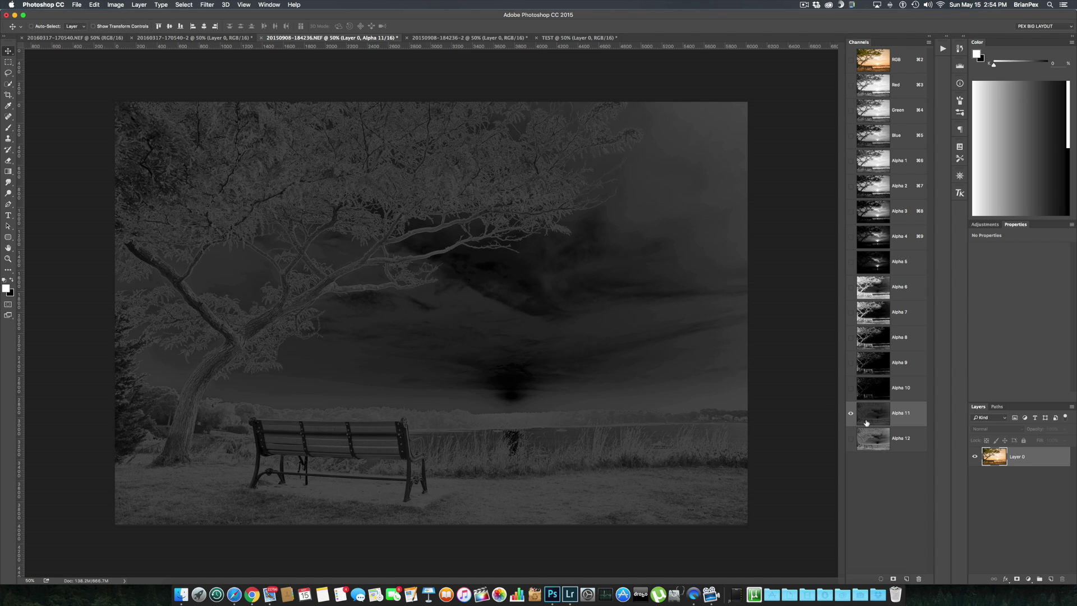
click(879, 52)
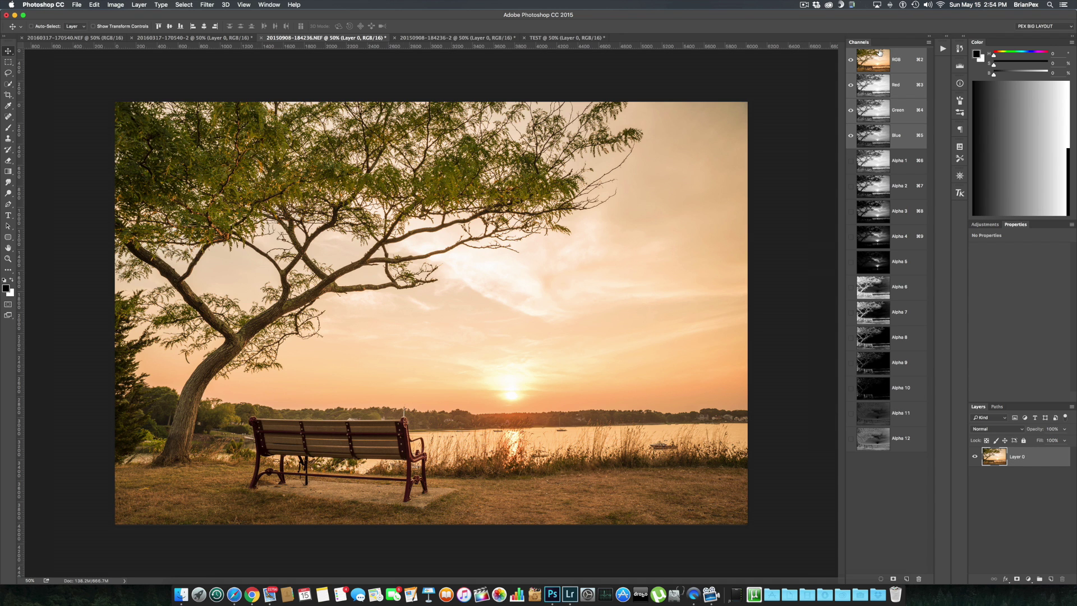
Step: Load the RGB and Alpha 3 selections, combine them with another mask, and save the result as Alpha 13
super+click(880, 54)
super+click(880, 213)
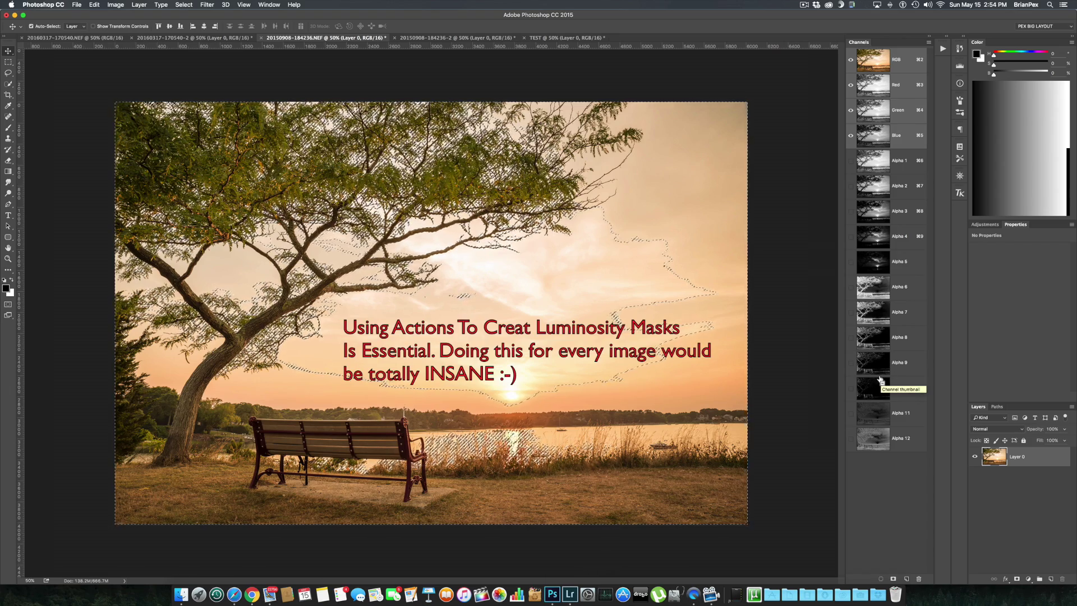
super+click(880, 332)
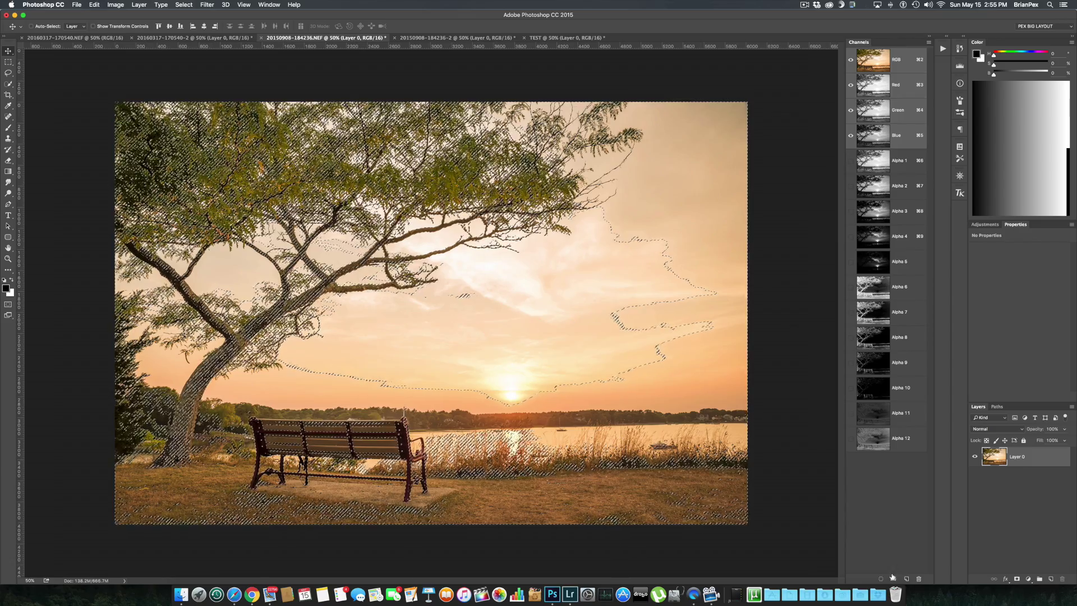
click(892, 578)
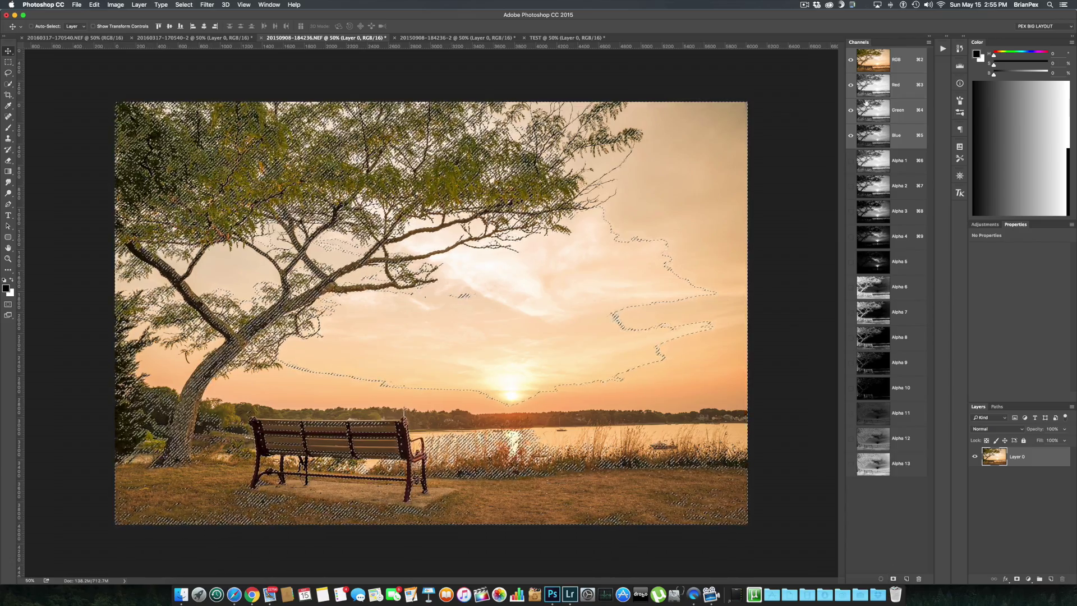
Step: Load the Alpha 4 selection, add Alpha 9, save it as Alpha 14, and deselect
super+click(859, 58)
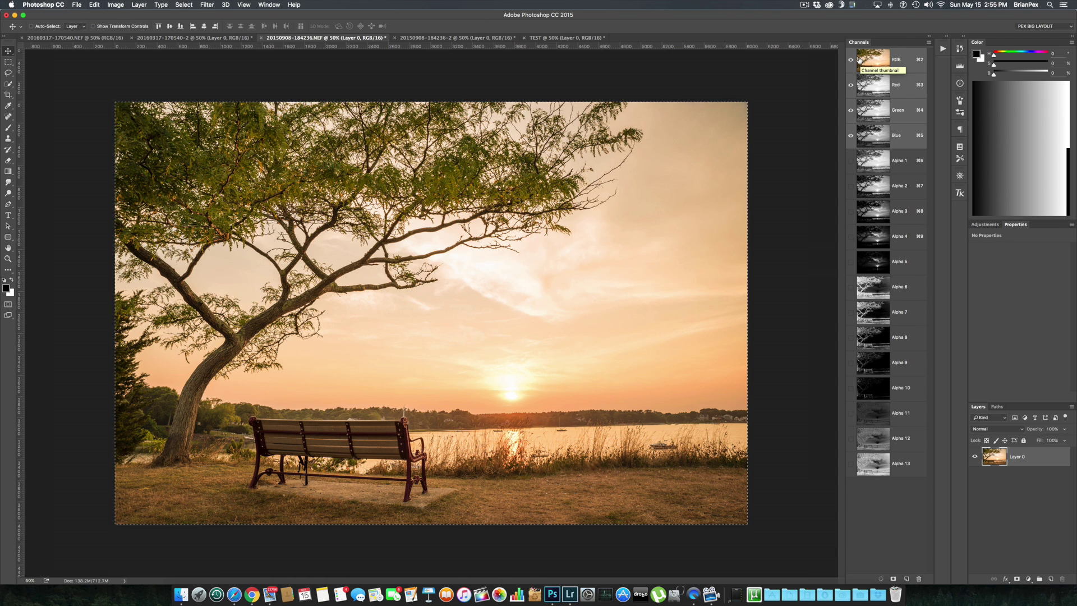
super+click(890, 234)
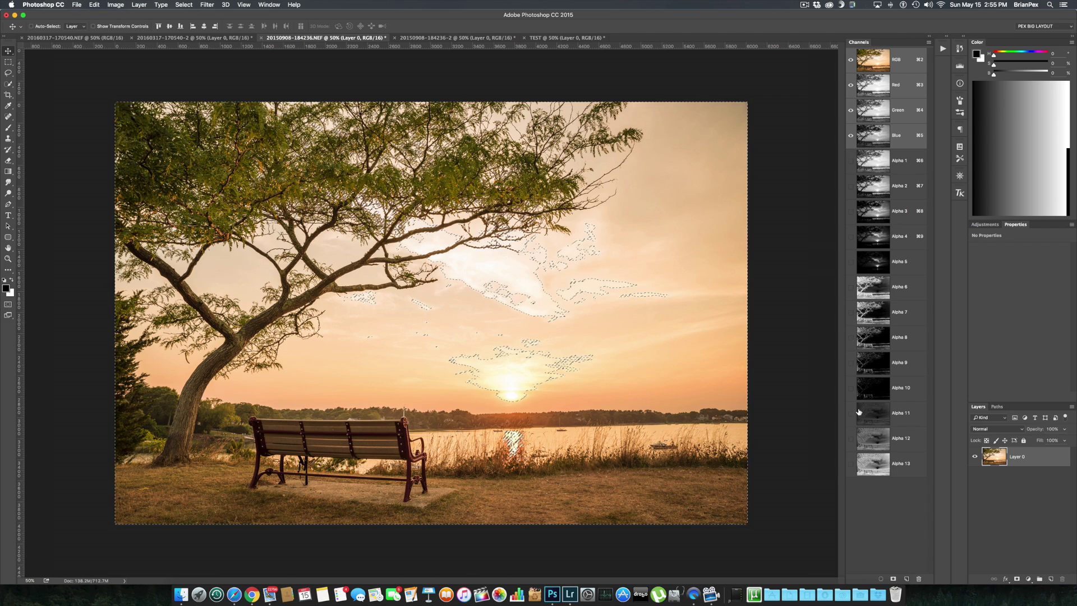
shift+super+click(885, 358)
click(892, 578)
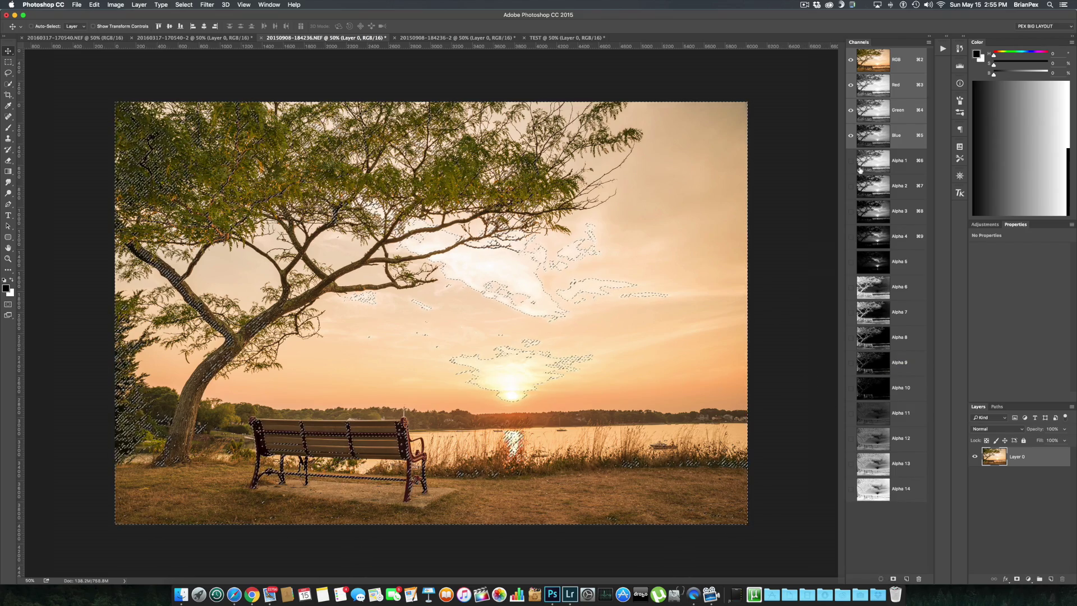
key(super+a)
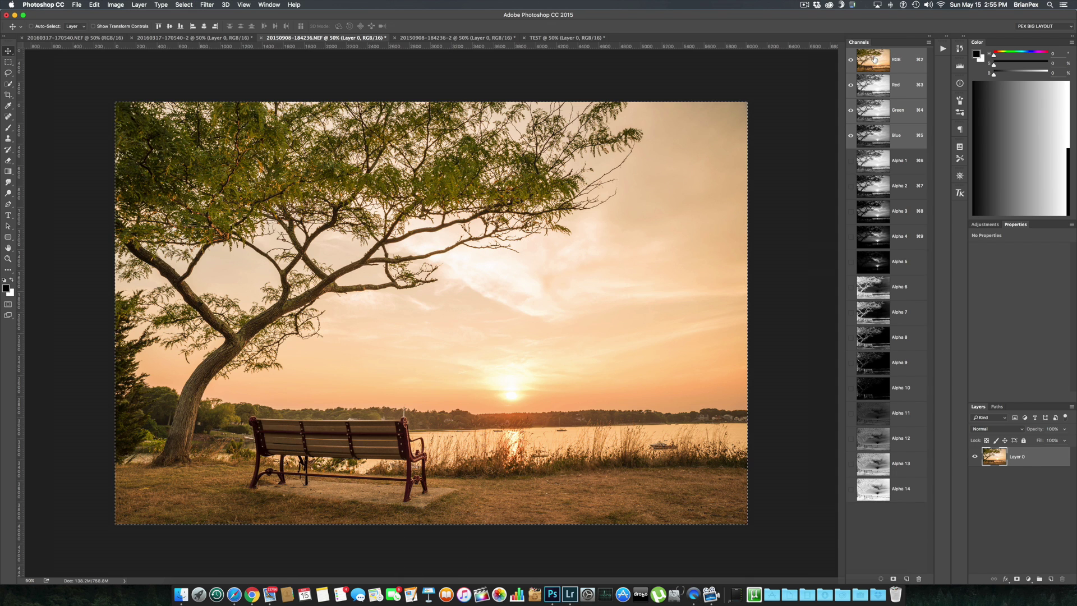
Step: Load the Alpha 5 mask selection and save it as a new Alpha 15 channel
super+click(885, 266)
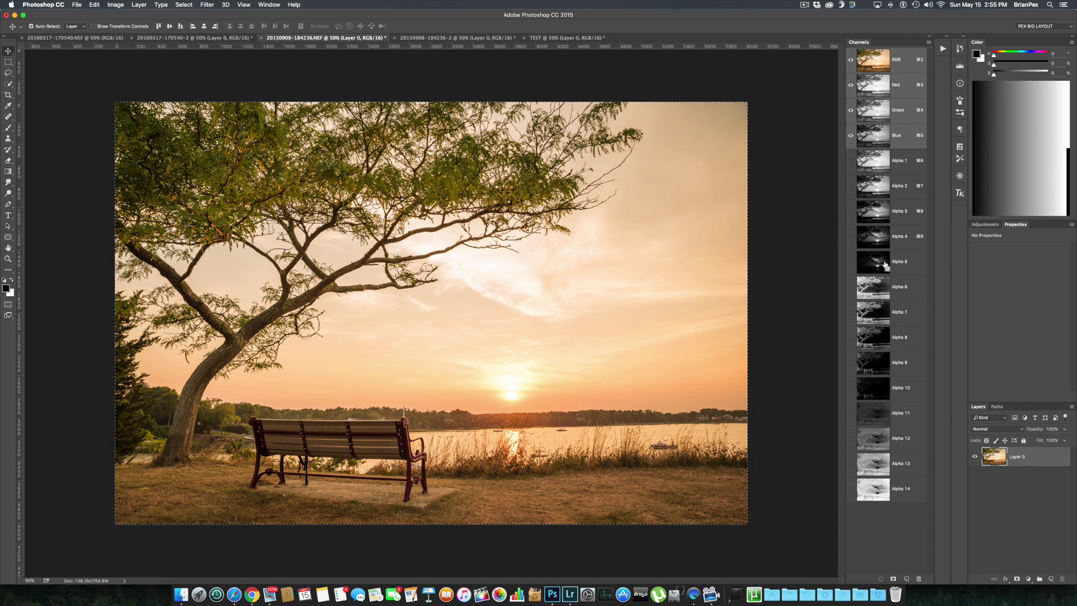
click(885, 382)
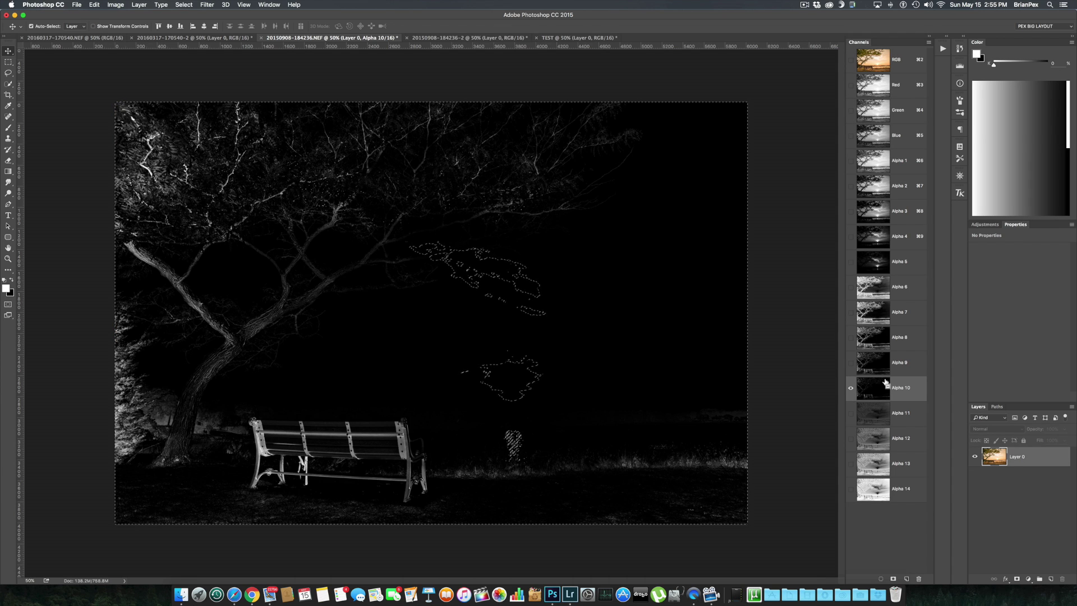
double_click(885, 383)
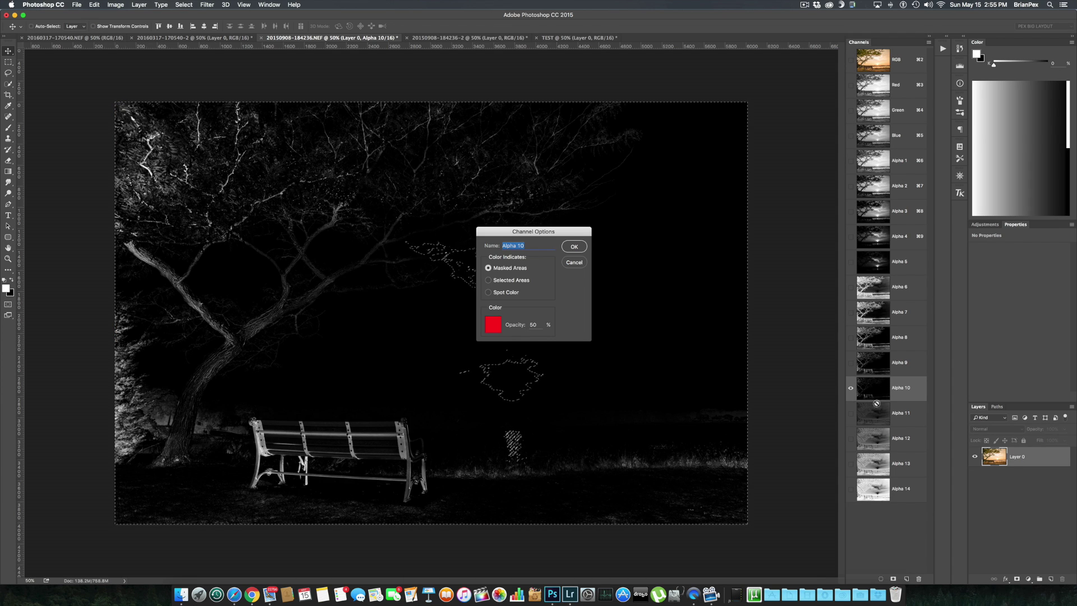
click(572, 262)
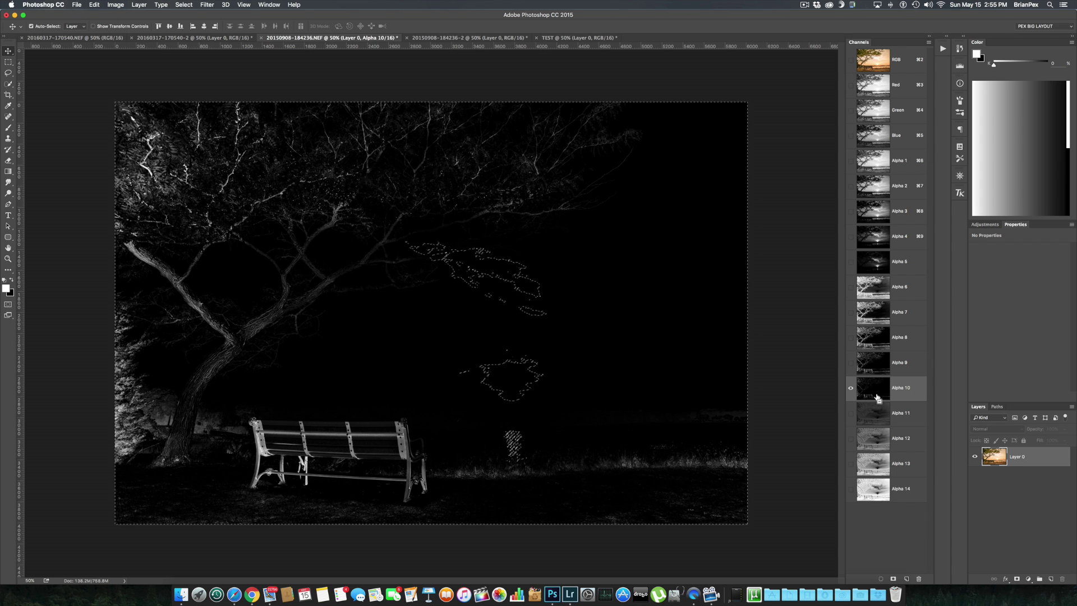
click(893, 579)
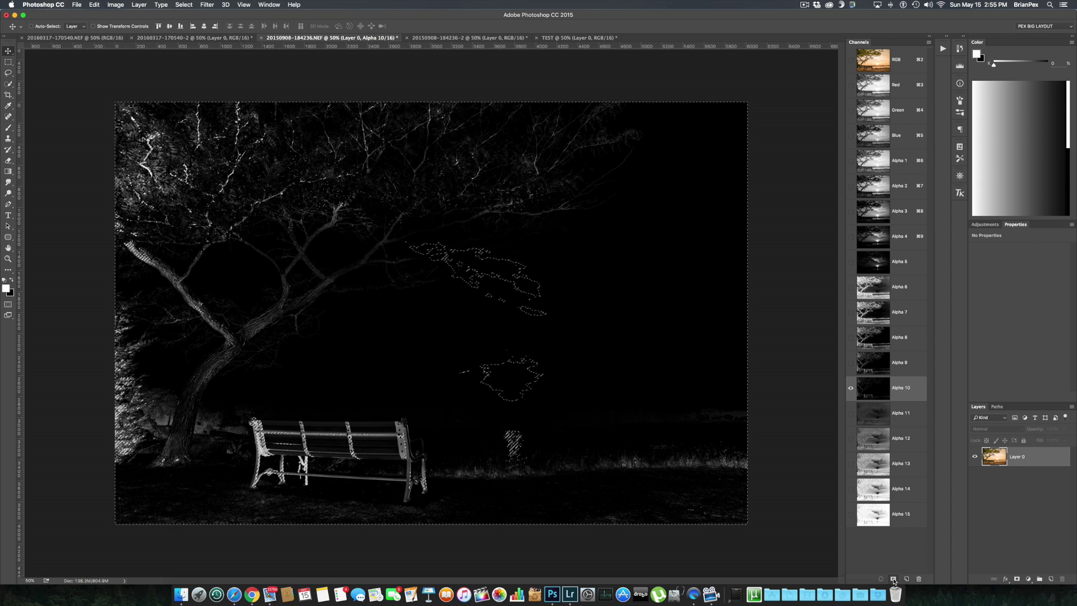
Step: Preview the Alpha 15 up through Alpha 11 masks and clear the selection
click(878, 514)
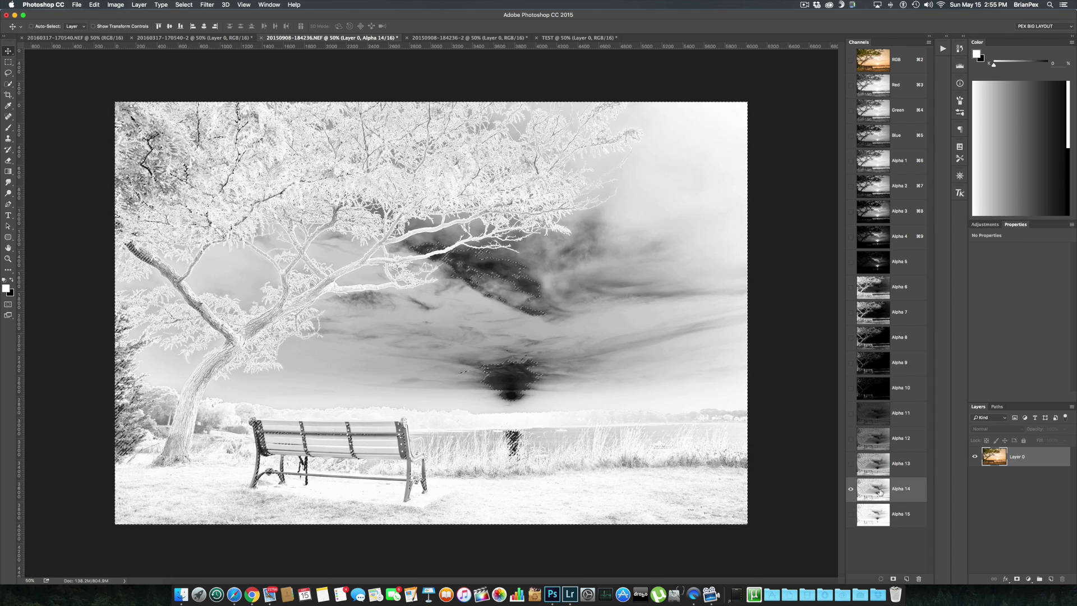
click(879, 491)
click(880, 465)
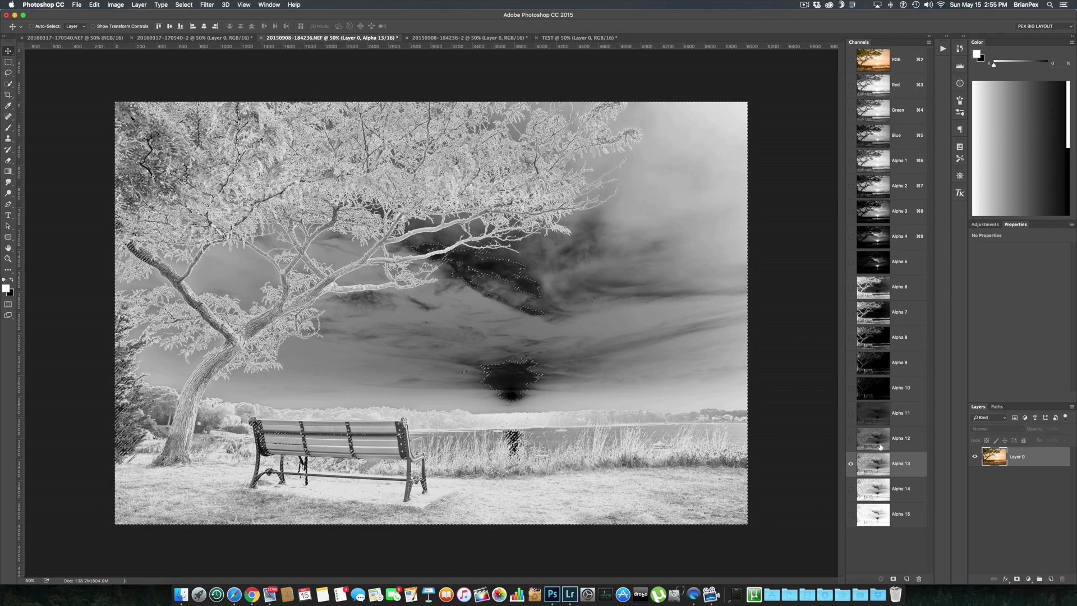
click(880, 446)
click(878, 415)
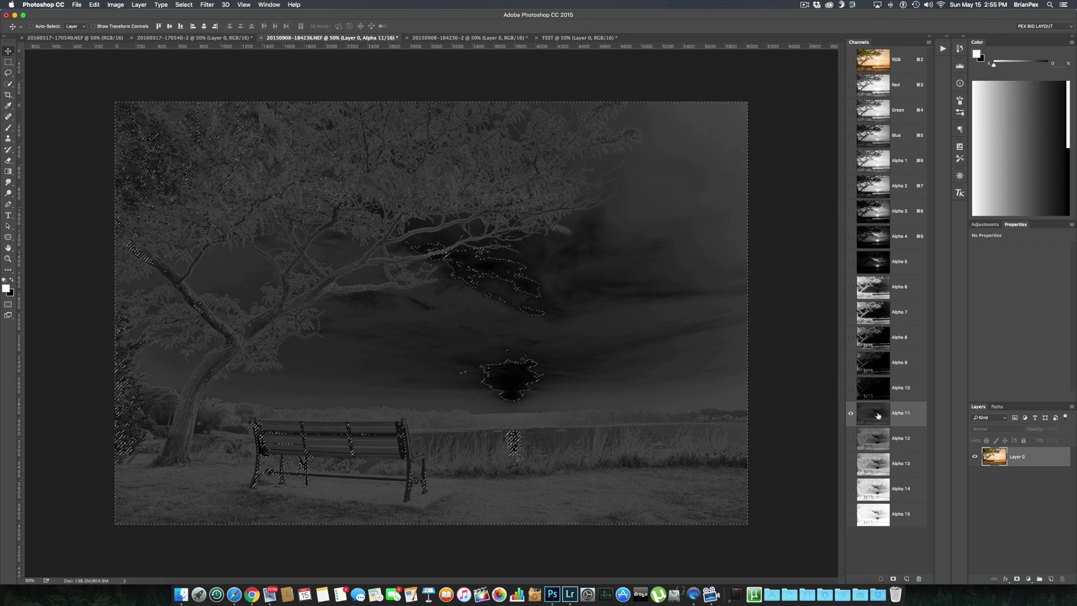
key(super+d)
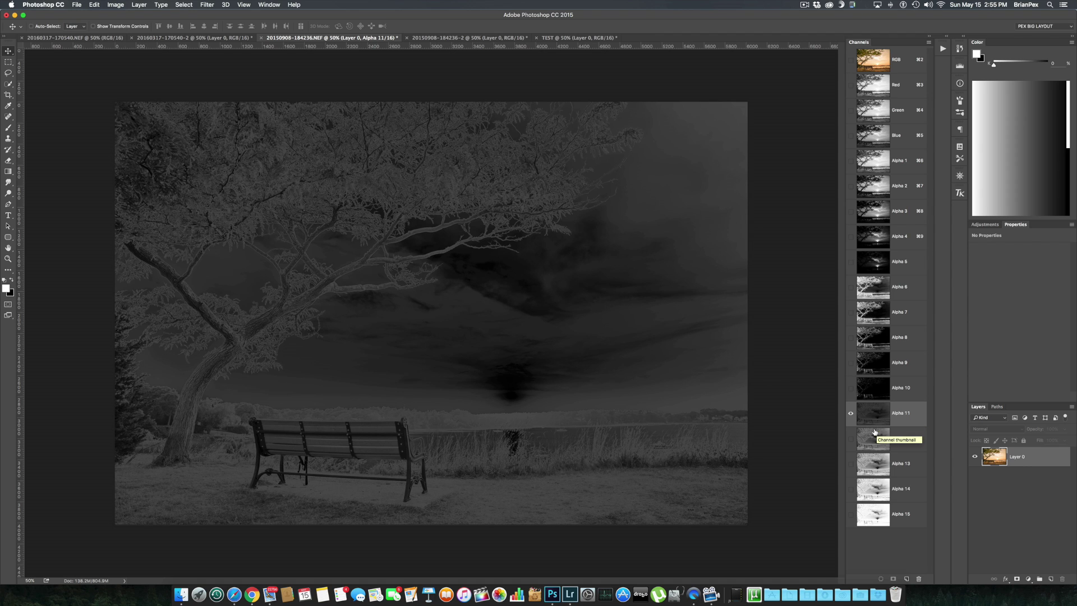
Step: Show Alpha 12, then preview the Alpha 1 through Alpha 8 masks in turn
click(873, 436)
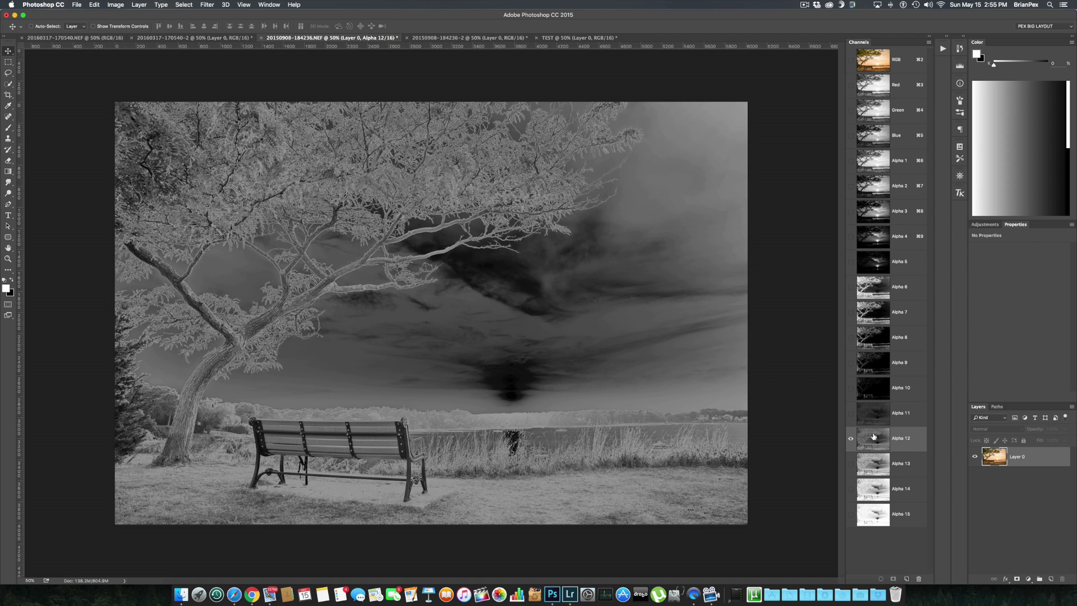
click(878, 170)
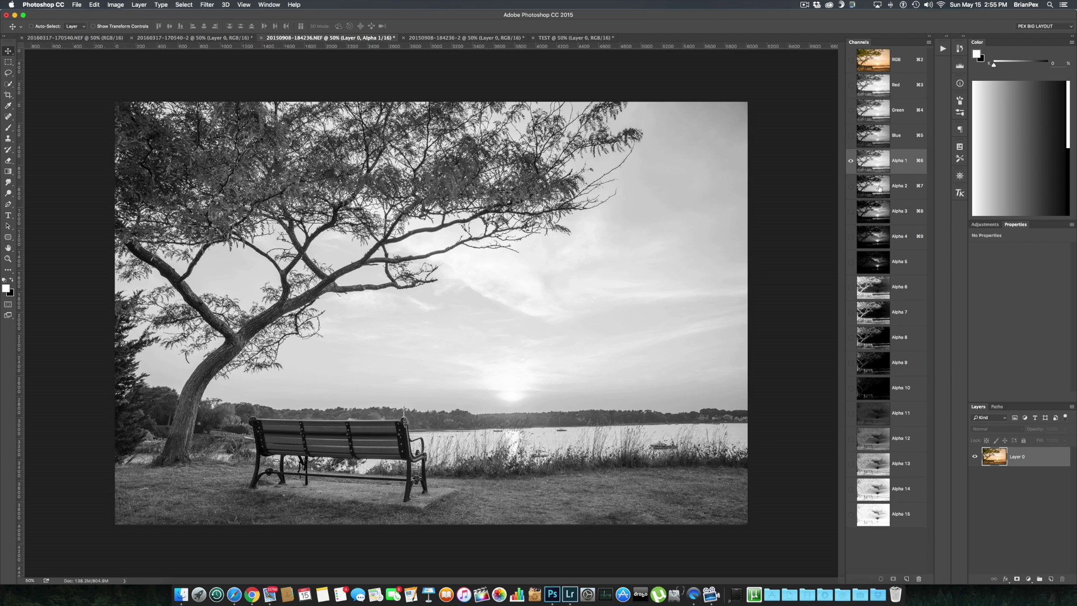
click(879, 188)
click(877, 207)
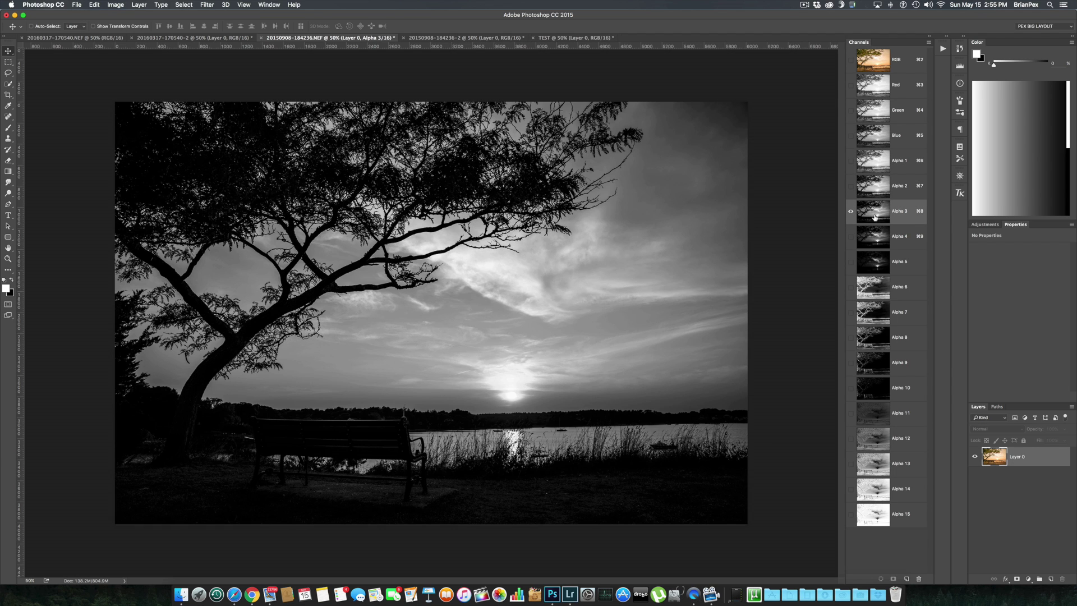
click(871, 237)
click(870, 262)
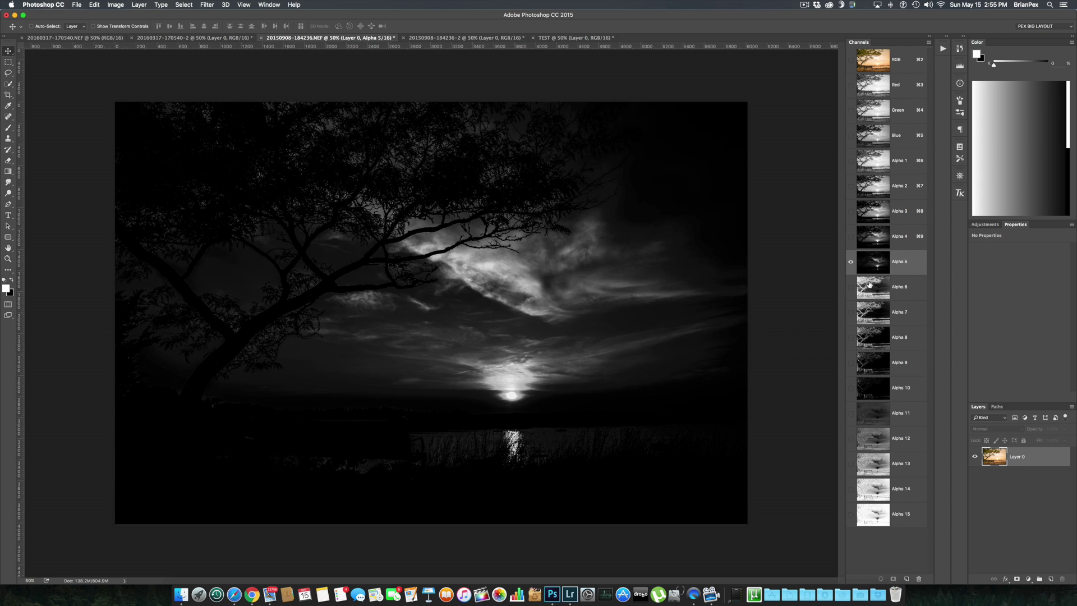
click(869, 284)
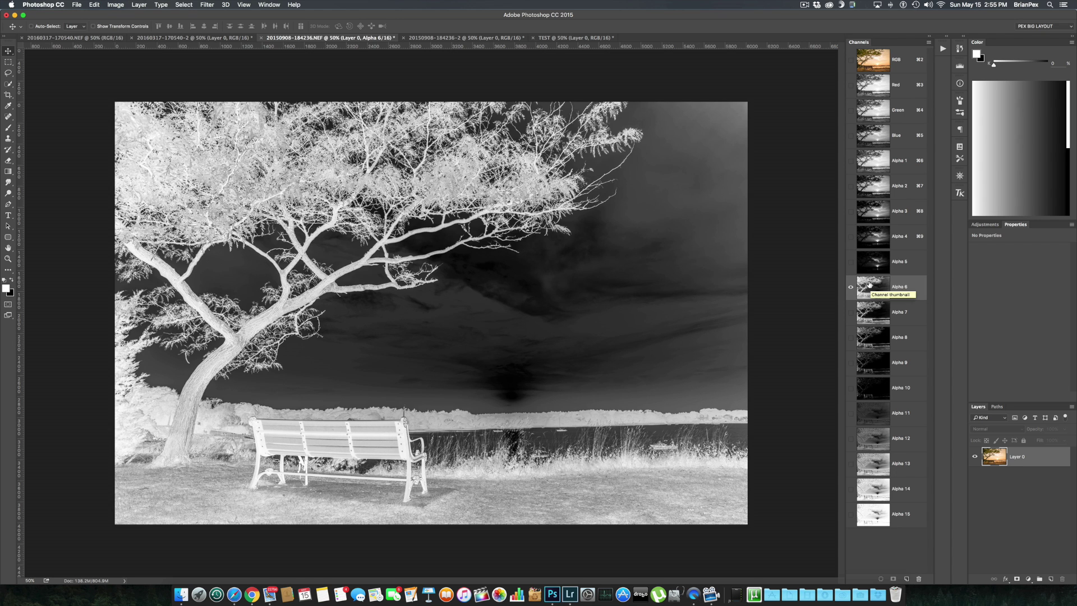
click(867, 308)
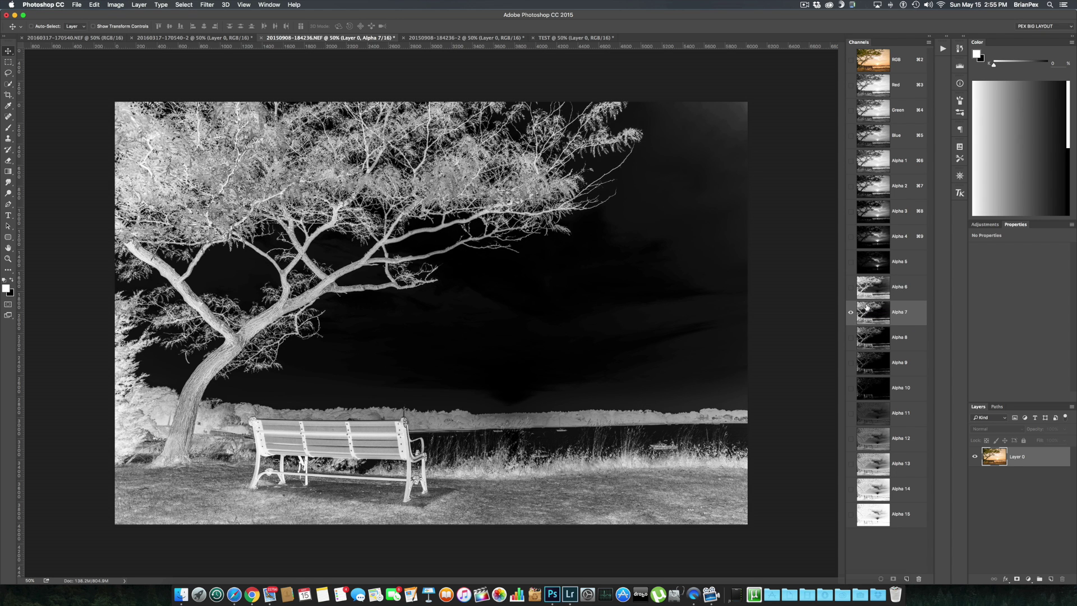
click(862, 335)
Step: Continue previewing the Alpha 9 through Alpha 15 masks one by one
click(865, 362)
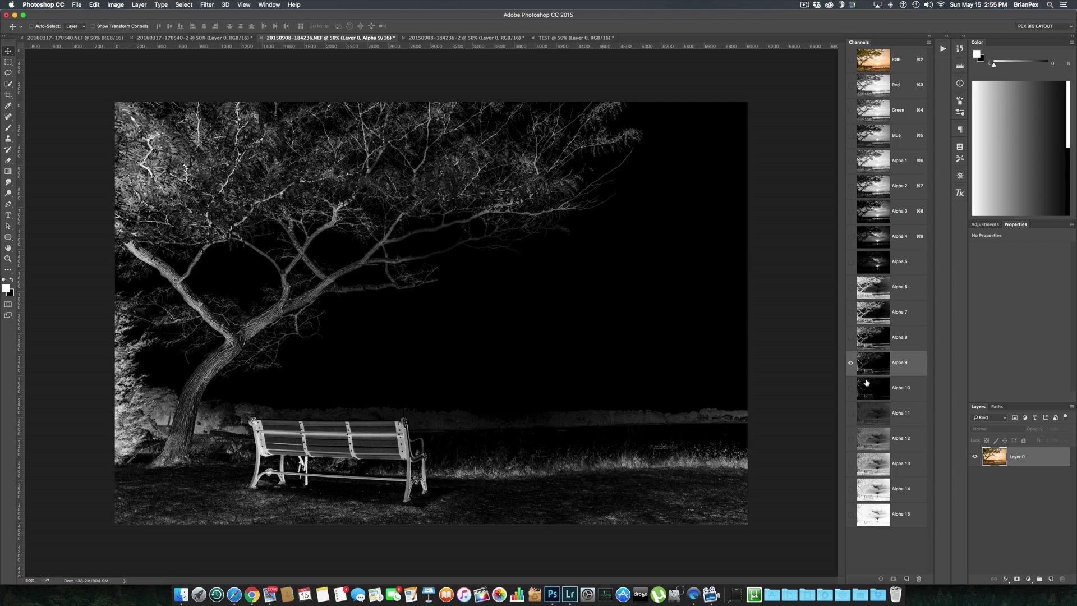
click(866, 383)
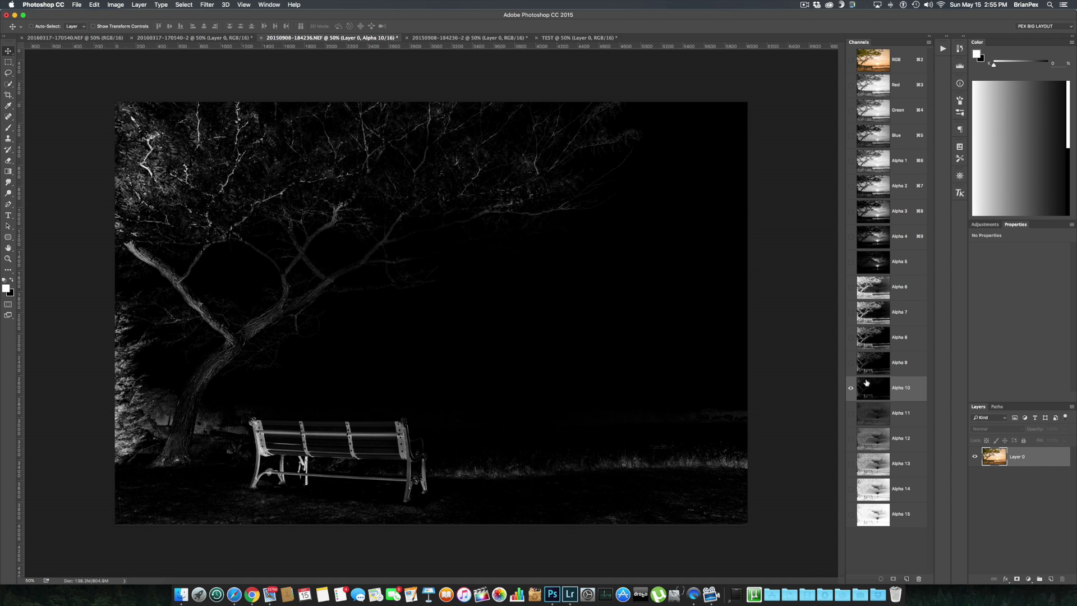
click(869, 412)
click(868, 430)
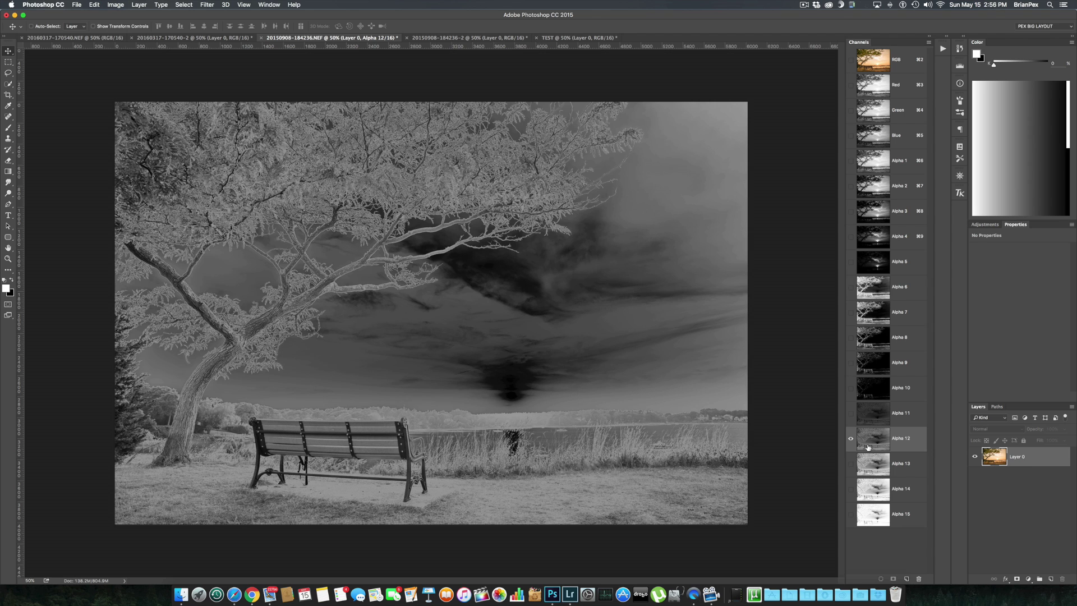
click(868, 462)
click(870, 492)
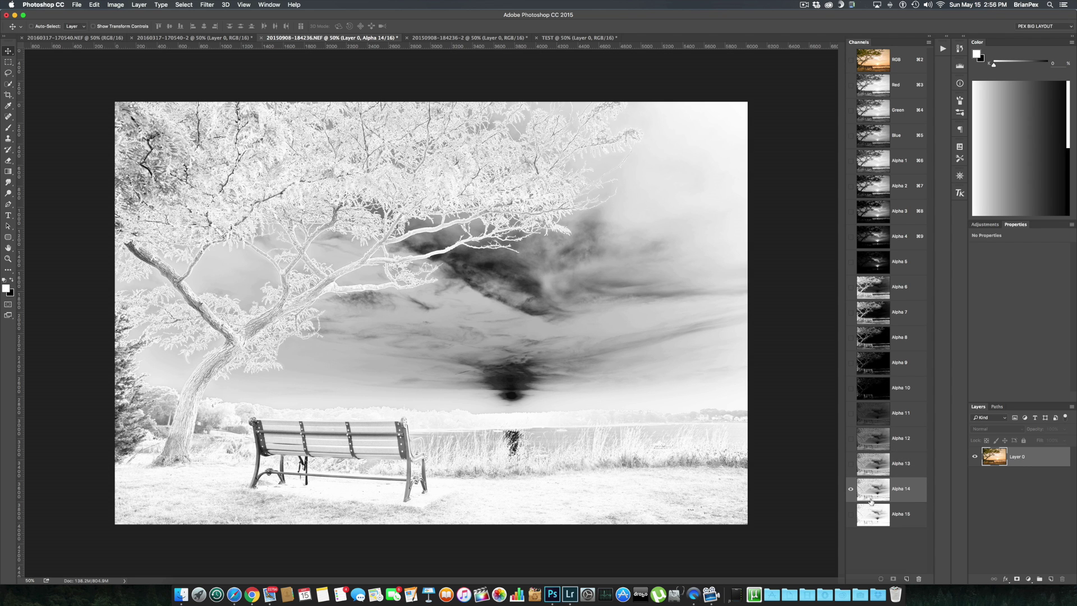
click(871, 506)
drag(868, 430, 865, 510)
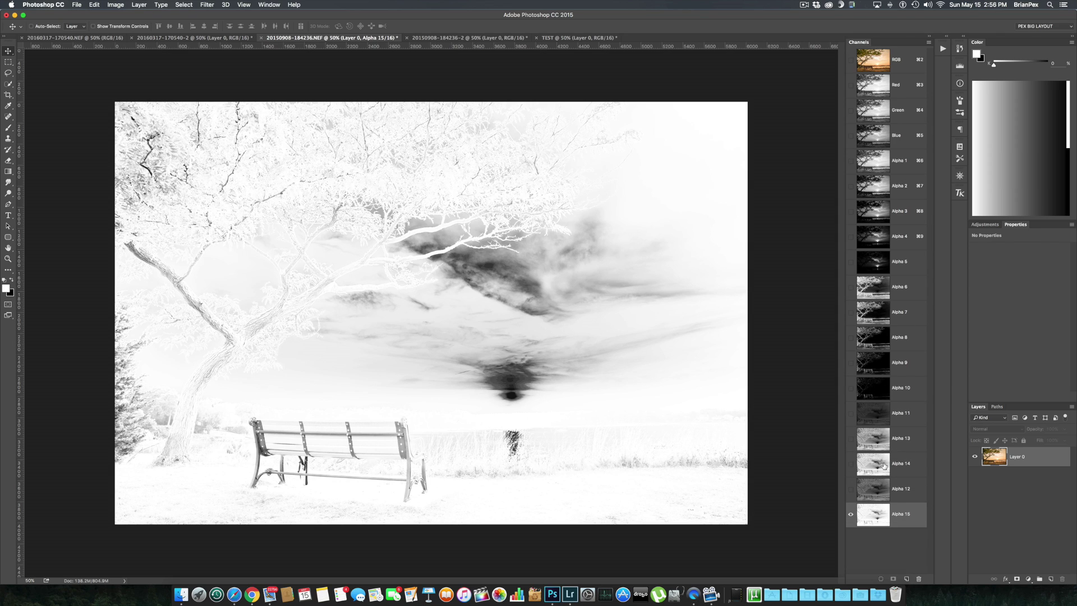
drag(904, 489, 904, 434)
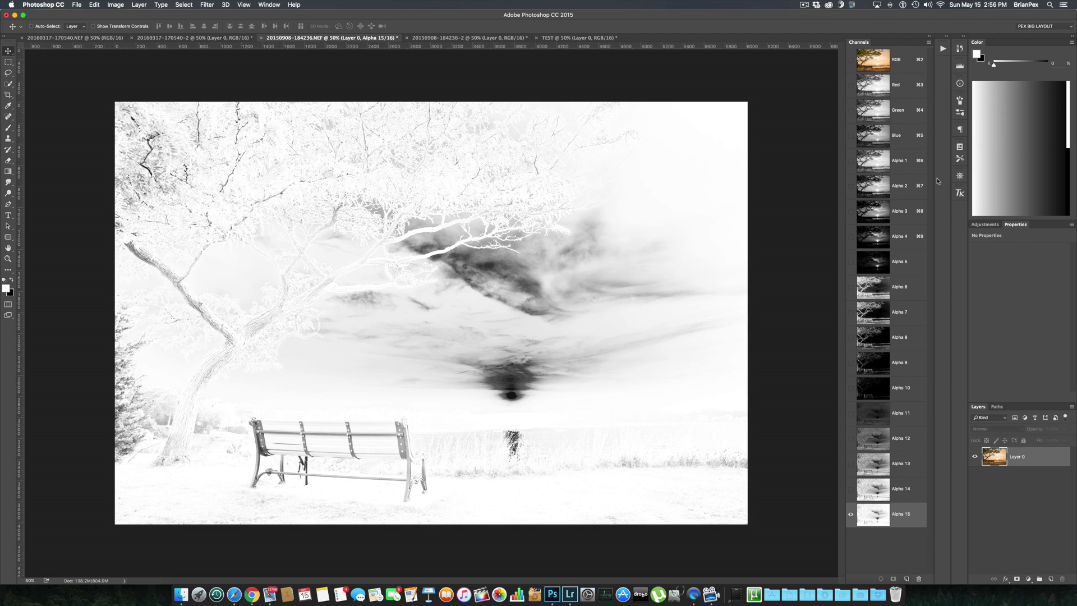
Step: Rename Alpha 1–5 to Lt 1, Lt 2, Lt 3, Lt 4 and Lt 5
double_click(896, 161)
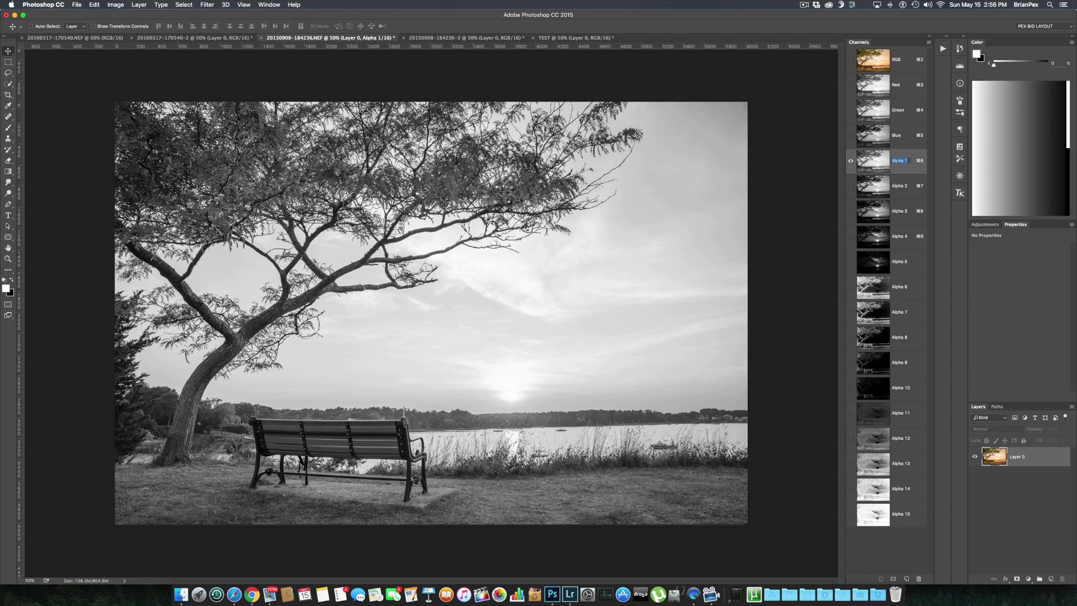
text(Lt)
click(897, 183)
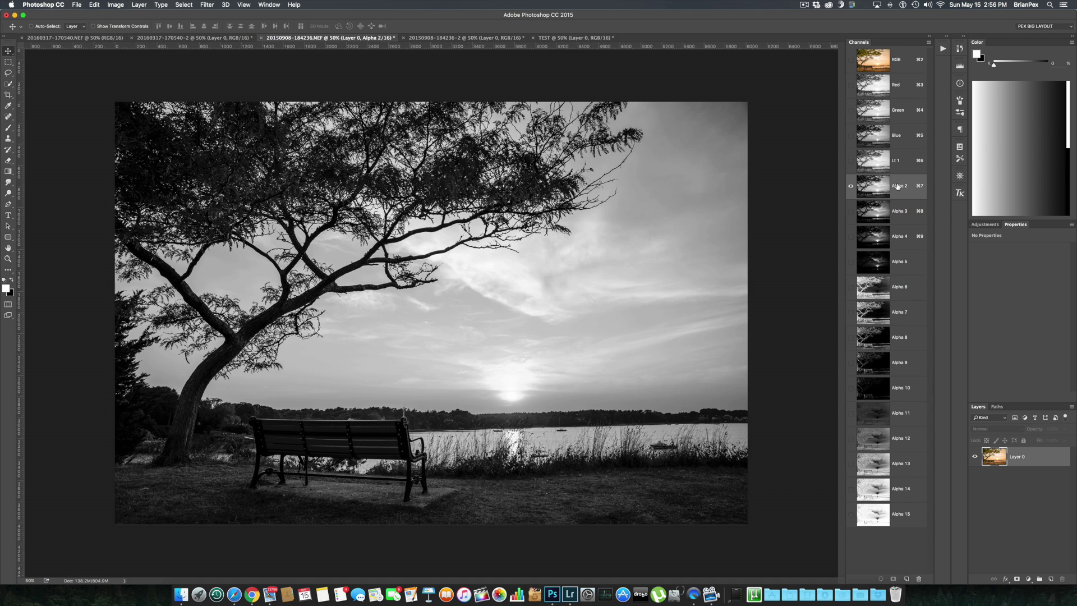
double_click(897, 186)
text(Lt 2)
click(895, 211)
double_click(900, 210)
text(Lt 3)
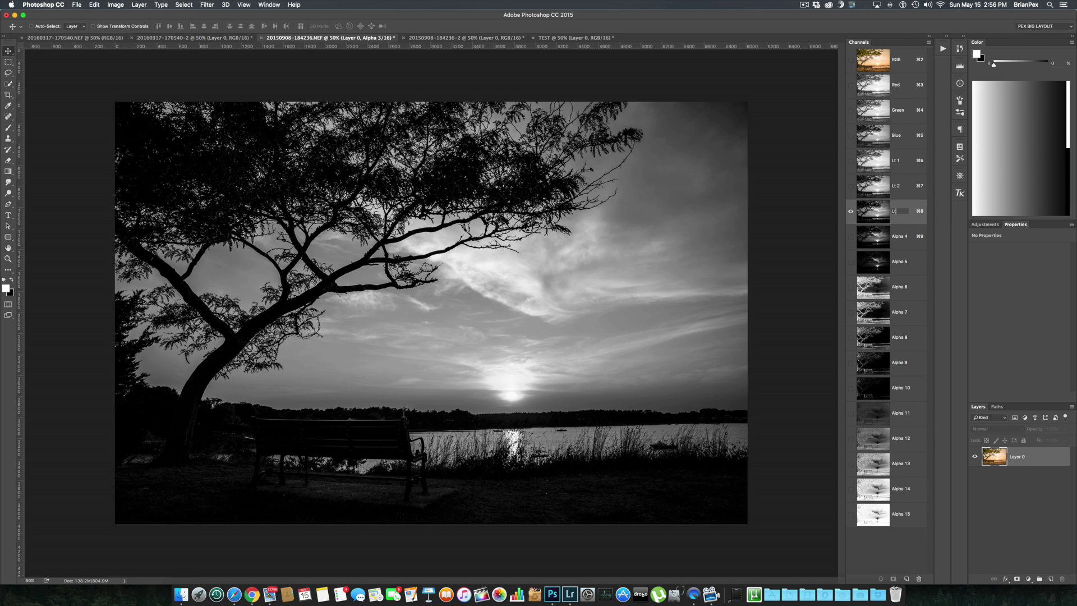
double_click(897, 236)
text(Lt 4)
double_click(899, 261)
text(Lt 5)
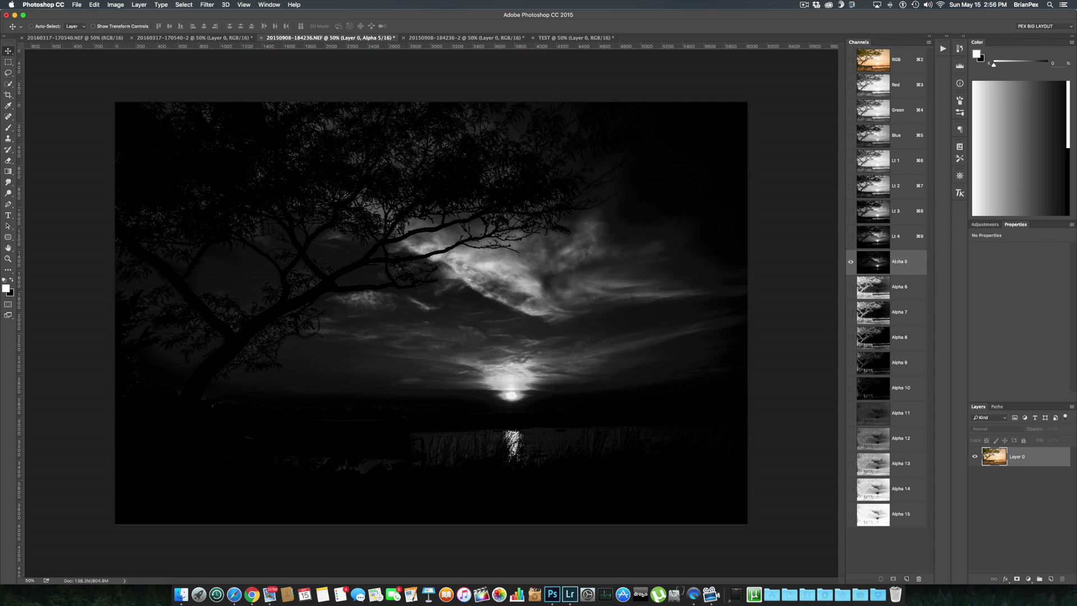
Step: Rename Alpha 6–10 to Dk 1, Dk 2, Dk 3, Dk 4 and Dk 5
double_click(899, 287)
text(Dk 1)
key(Return)
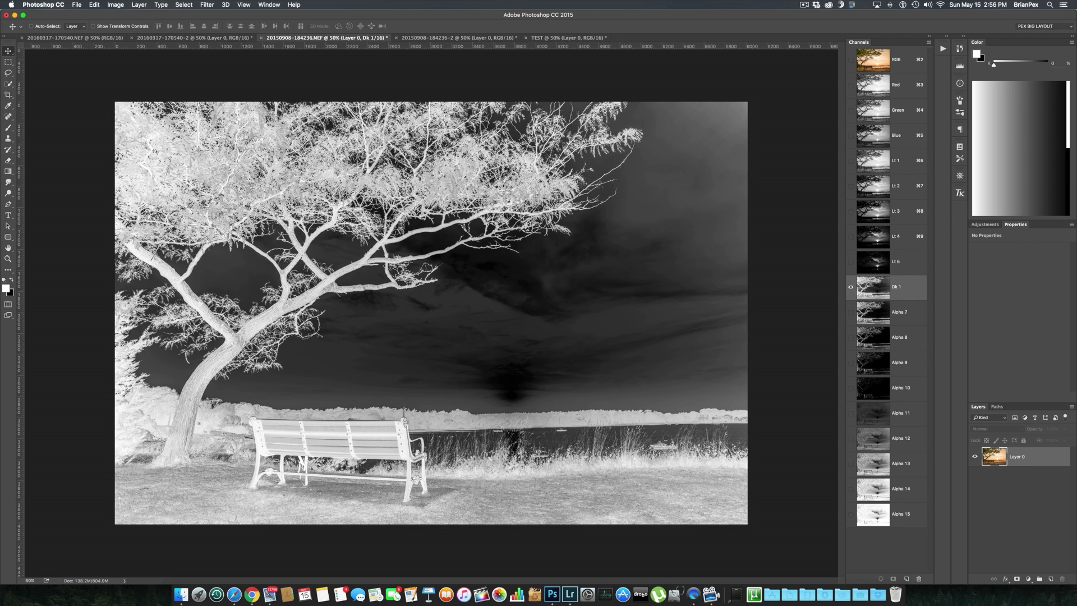
click(897, 312)
double_click(897, 311)
text(Dk 2)
key(Return)
double_click(897, 337)
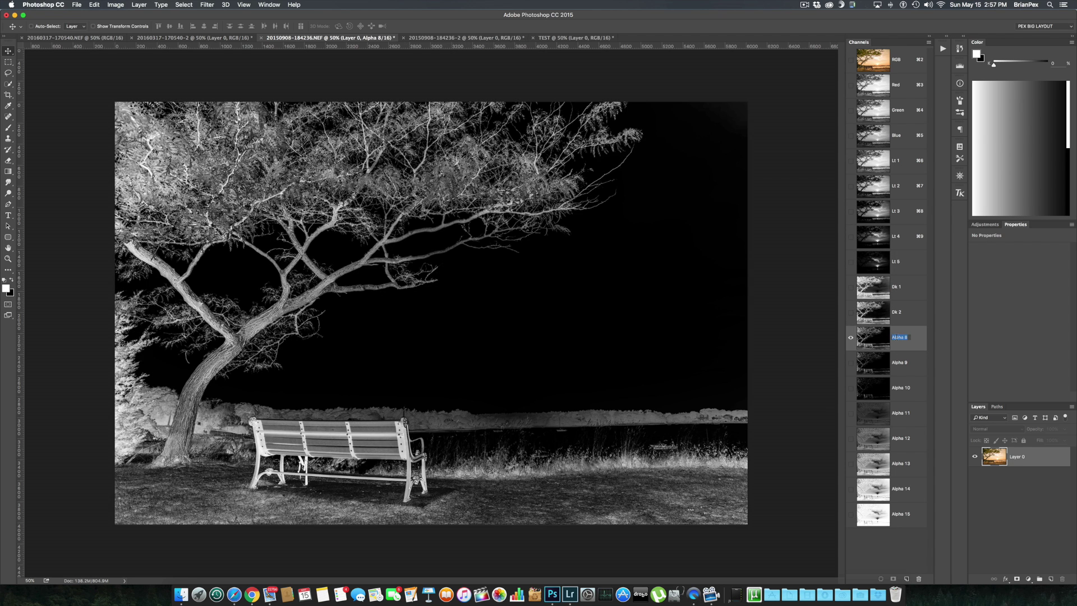
text(Dk 3)
key(Return)
double_click(897, 362)
text(Dk 4)
key(Return)
double_click(897, 386)
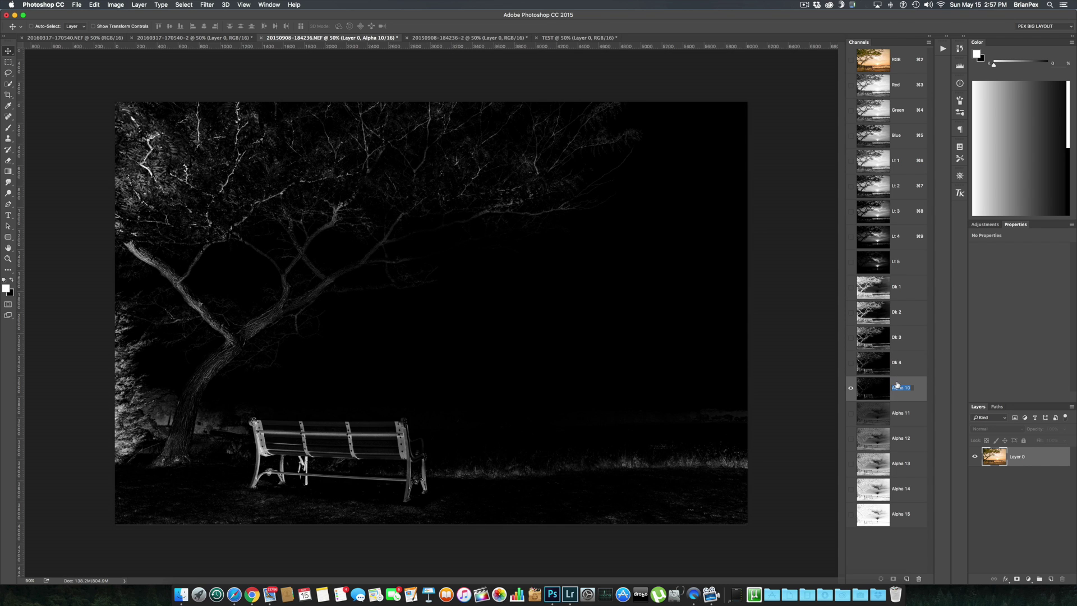
text(Dk 5)
key(Return)
Step: Rename Alpha 11–15 to M 1, M 2, M 3, M 4 and M 5
double_click(897, 413)
text(M 1)
key(Return)
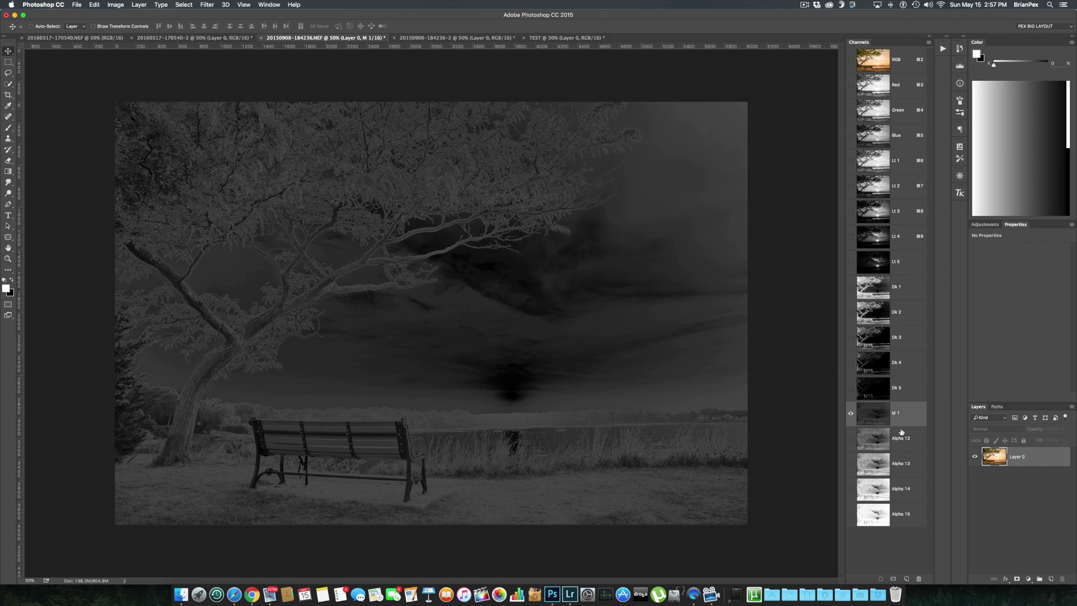
double_click(897, 438)
text(M 2)
key(Return)
double_click(899, 463)
text(M 3)
key(Return)
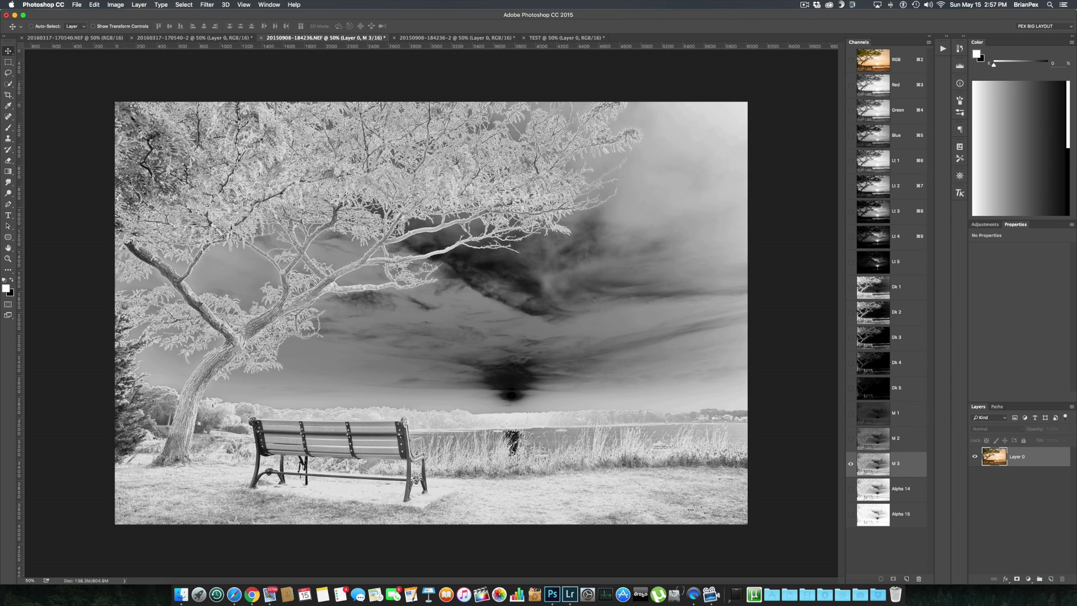
double_click(899, 488)
text(M 4)
key(Return)
double_click(900, 514)
text(M 5)
key(Return)
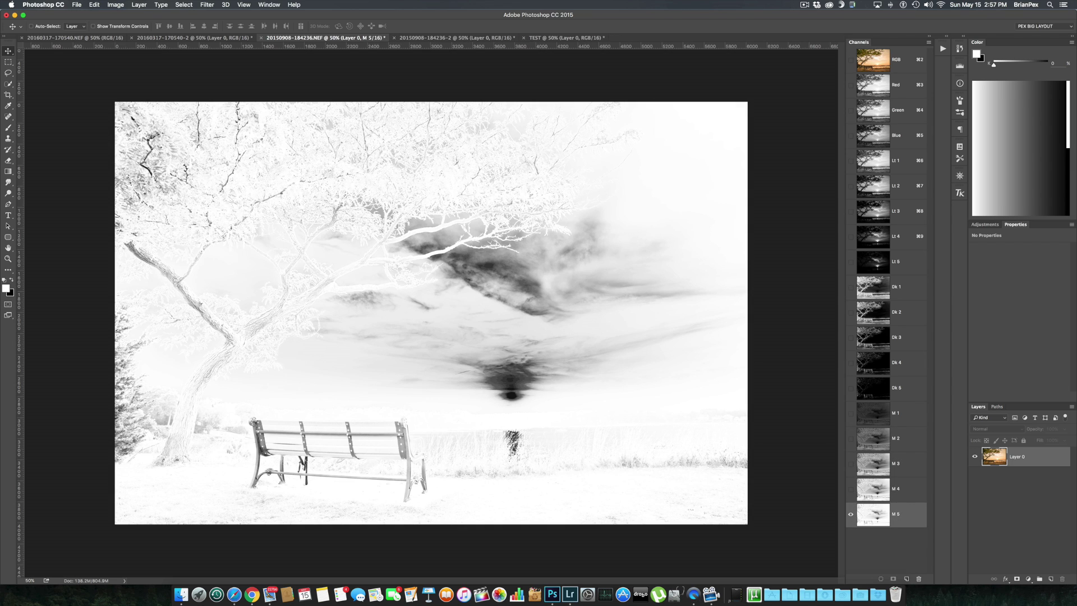
Step: Preview Lt 1 through Lt 5, ending on Lt 5 showing only the sun and brightest clouds
click(893, 159)
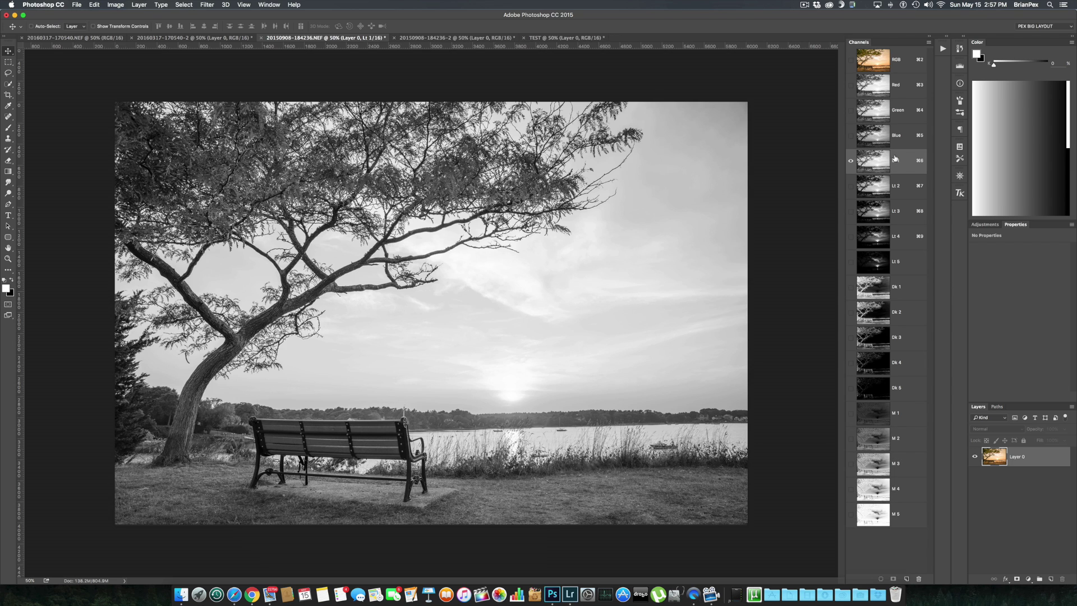
click(882, 185)
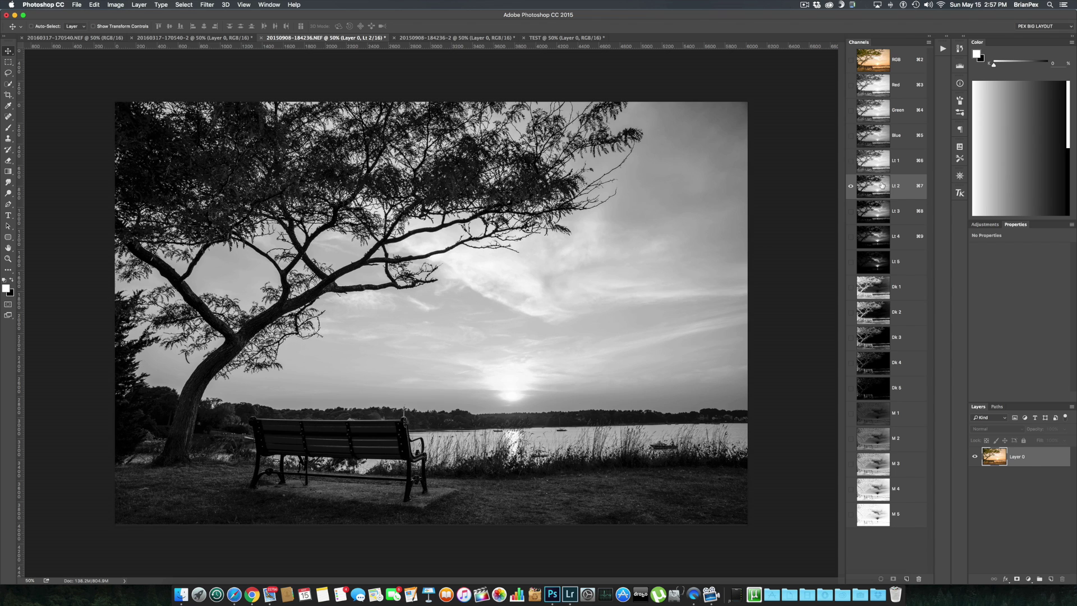
click(878, 210)
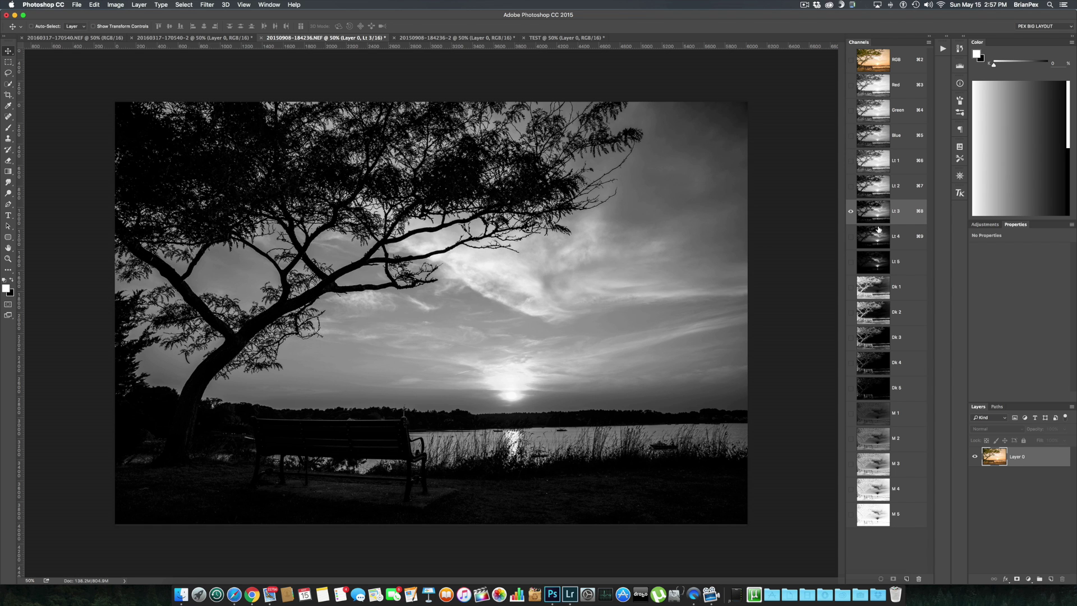
click(878, 233)
click(872, 266)
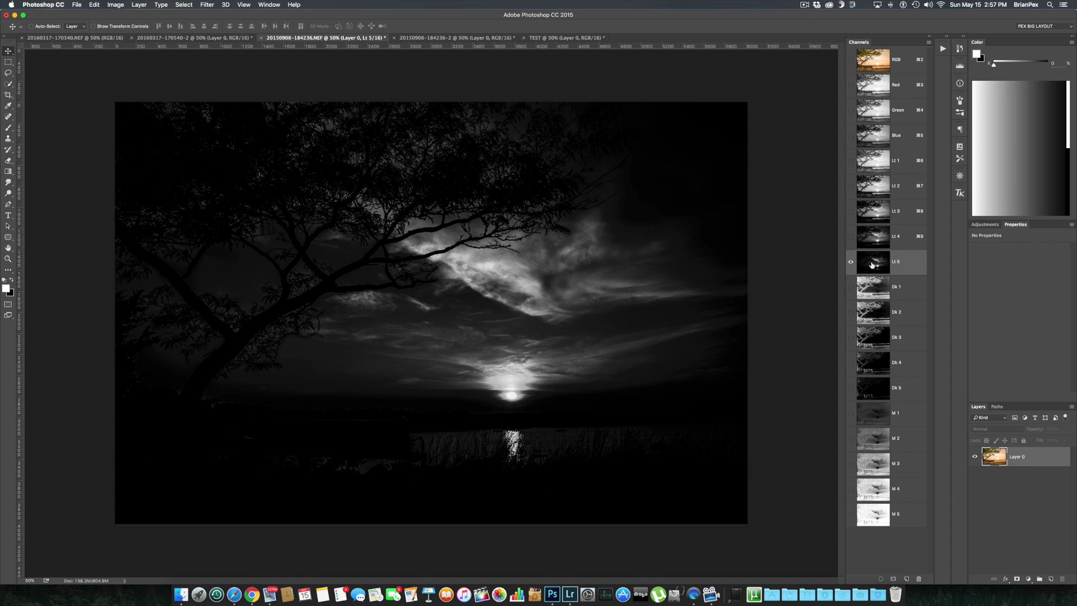